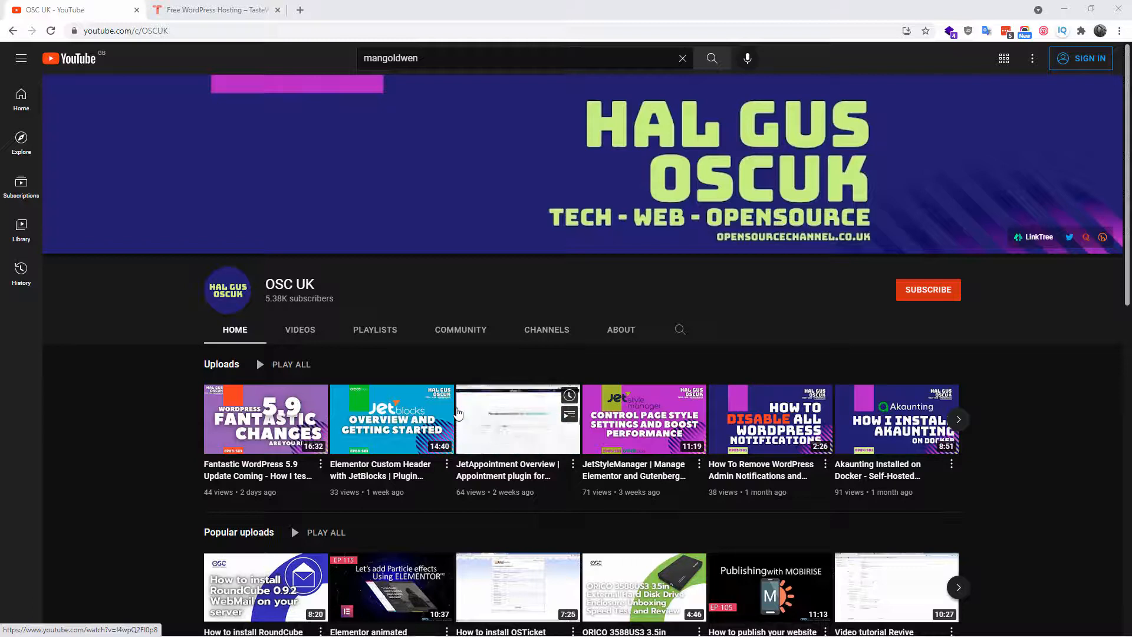
On the TasteWP site, set up a new WordPress instance with the default quick setup and copy its credentials.
{"action": "left_click", "coordinate": [194, 5]}
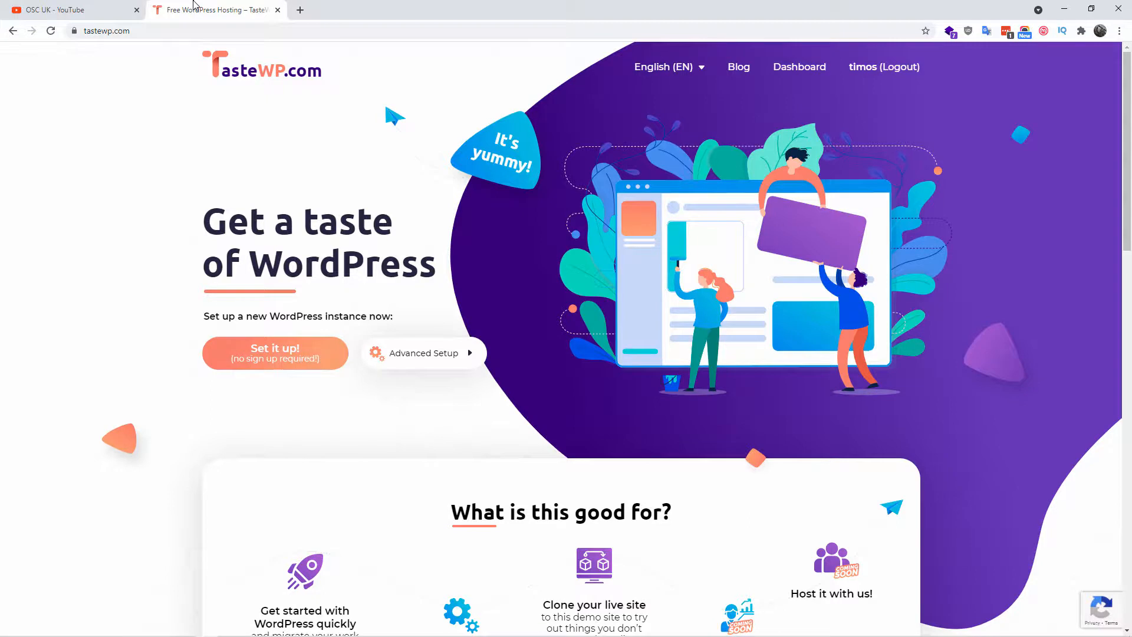
{"action": "scroll", "coordinate": [884, 374], "scroll_direction": "down", "scroll_amount": 5}
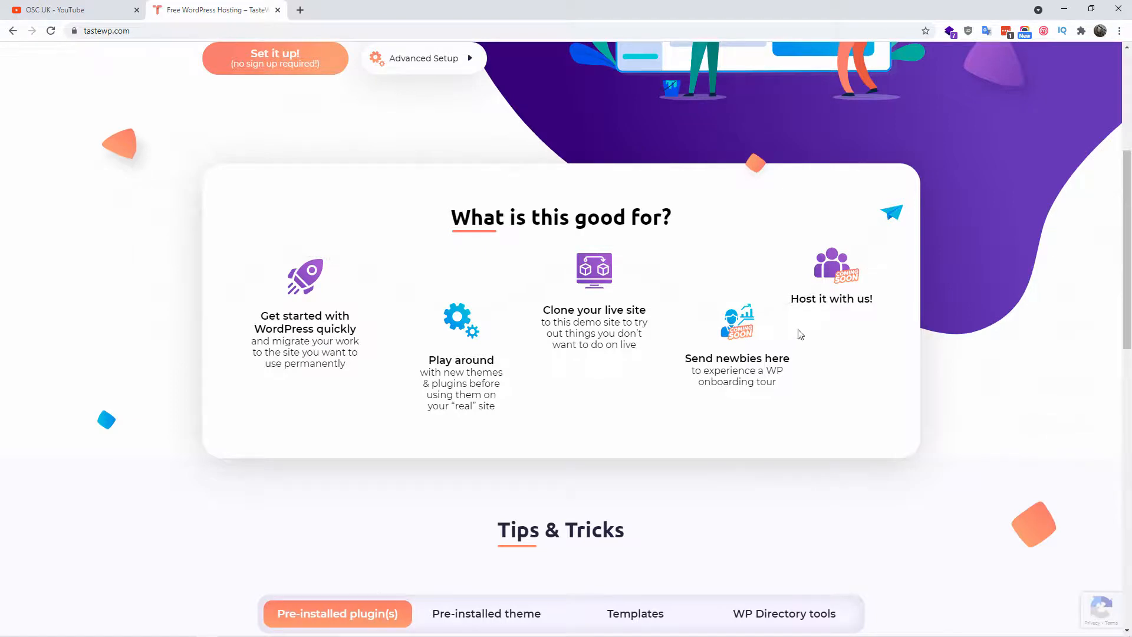
{"action": "scroll", "coordinate": [779, 352], "scroll_direction": "up", "scroll_amount": 2}
{"action": "scroll", "coordinate": [779, 352], "scroll_direction": "up", "scroll_amount": 3}
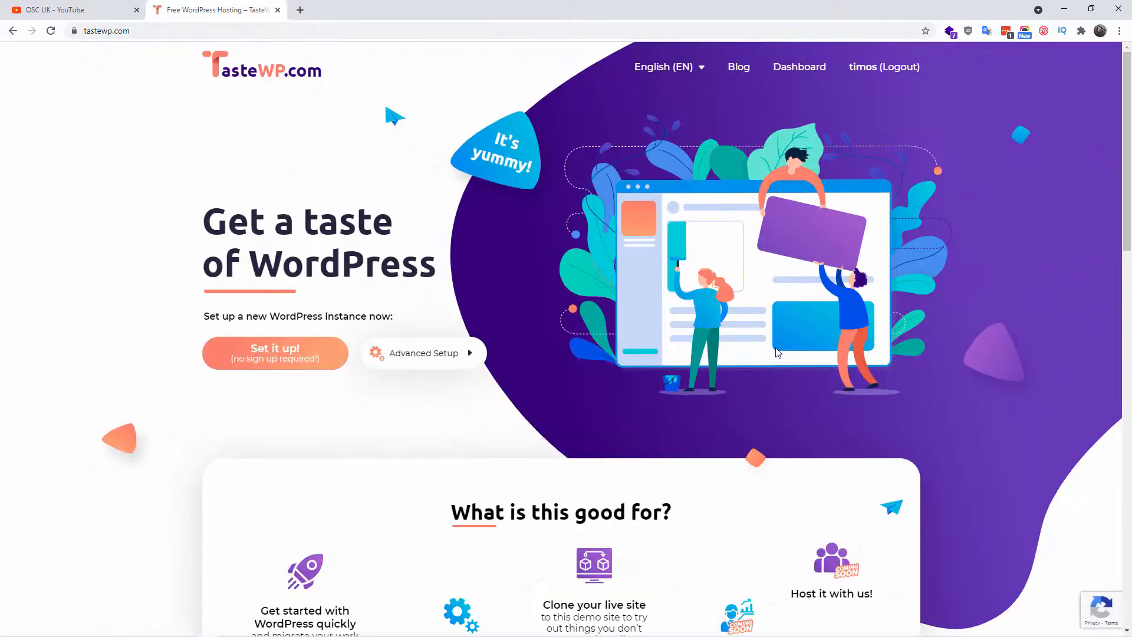
{"action": "left_click", "coordinate": [297, 364]}
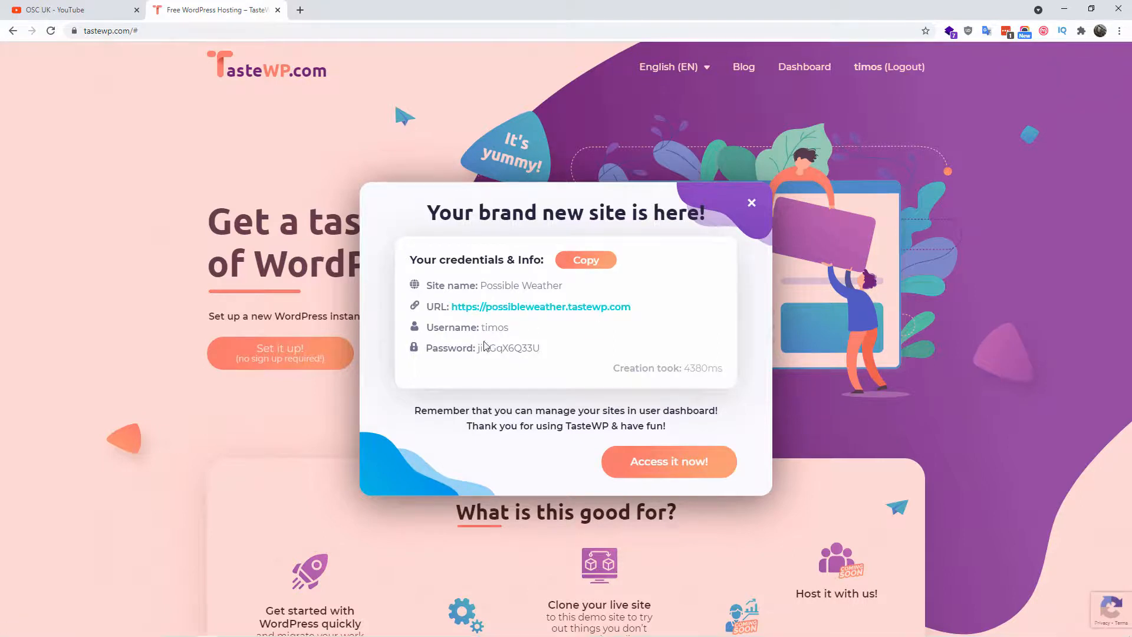
{"action": "left_click", "coordinate": [586, 259]}
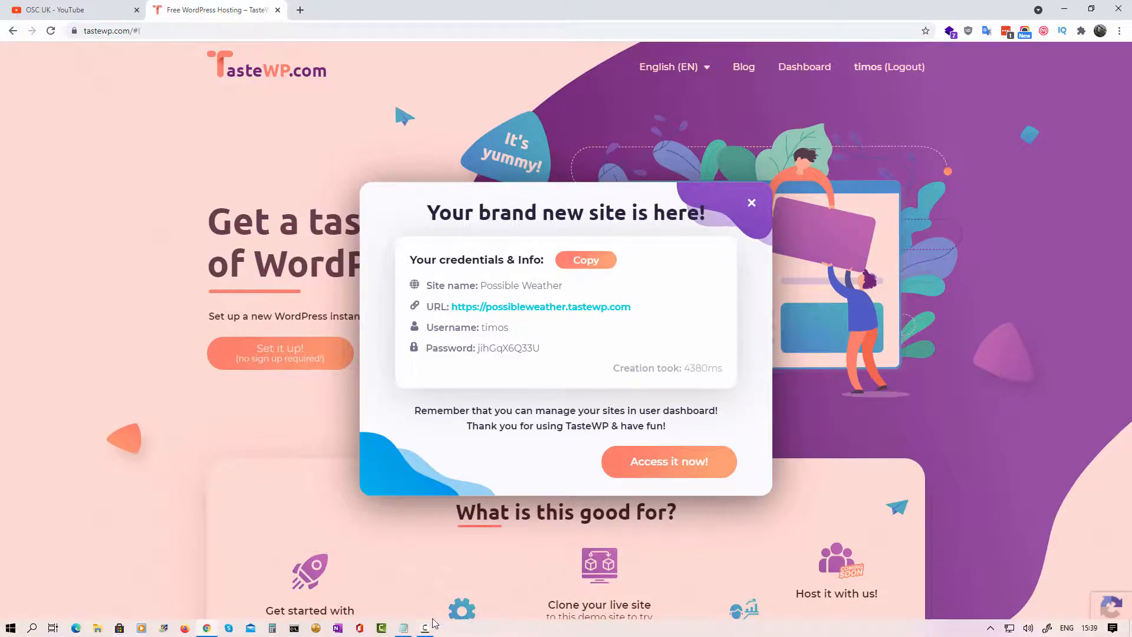
{"action": "left_click", "coordinate": [425, 628]}
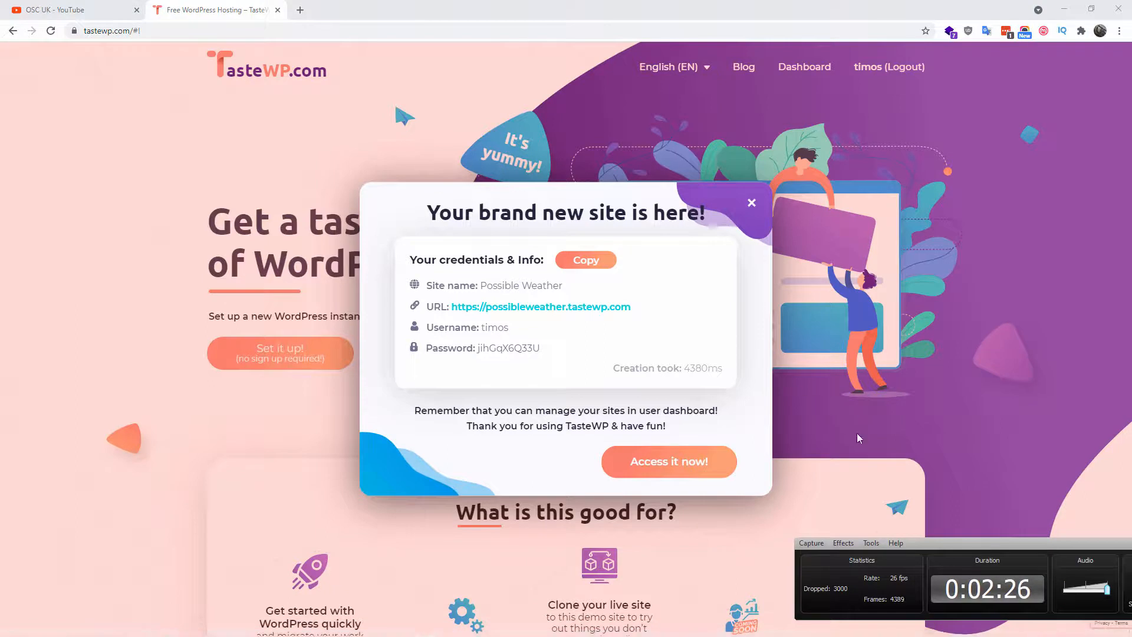
{"action": "left_click_drag", "start_coordinate": [987, 538], "coordinate": [841, 532]}
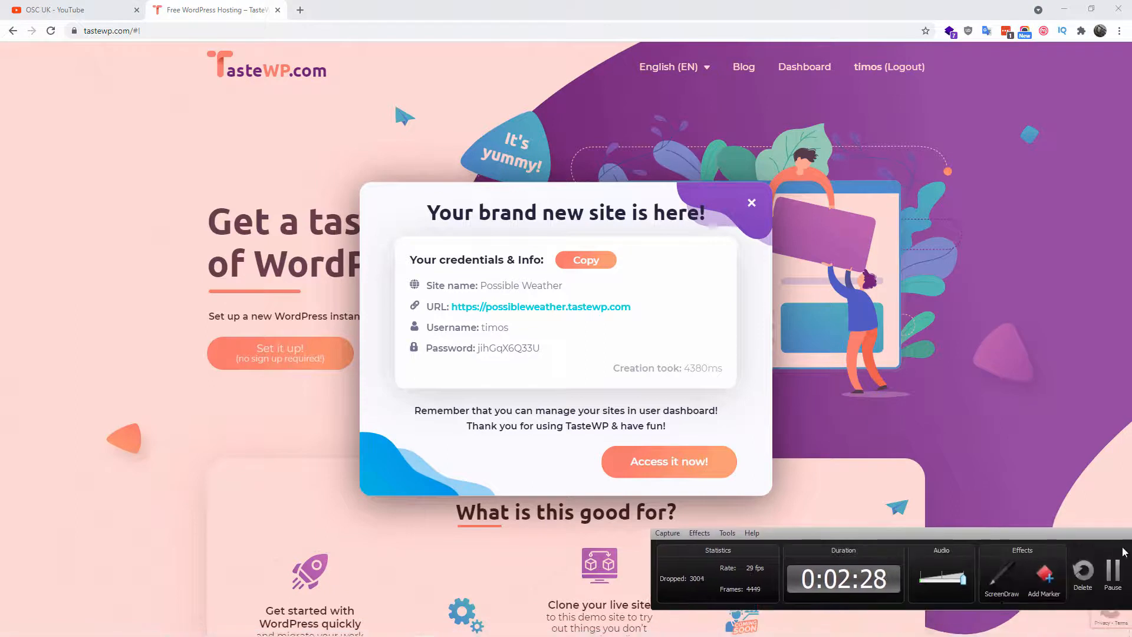
{"action": "left_click_drag", "start_coordinate": [1105, 540], "coordinate": [1049, 536]}
{"action": "left_click", "coordinate": [1089, 530]}
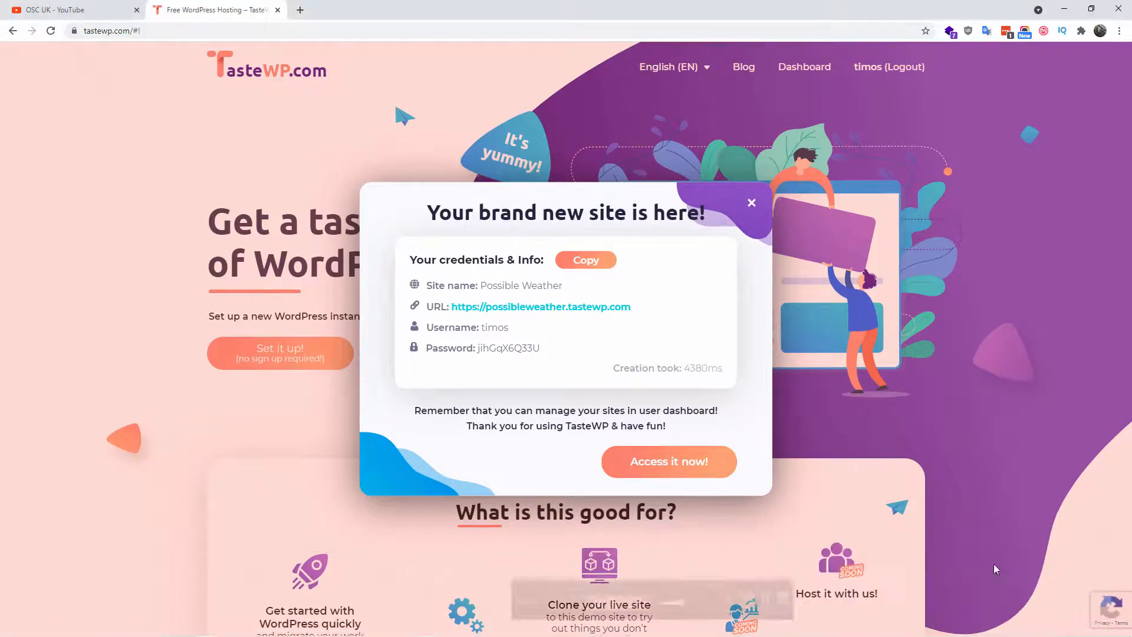
Switch to Notepad, paste the copied site credentials including the password, and add a dashed separator line below them.
{"action": "left_click", "coordinate": [404, 627]}
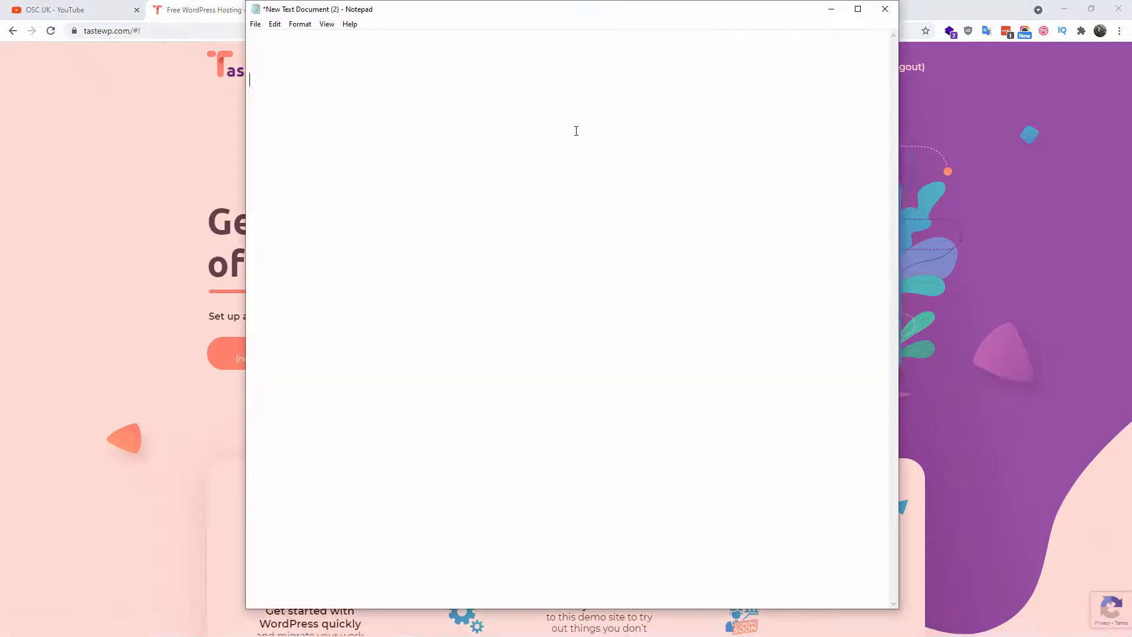
{"action": "right_click", "coordinate": [576, 132]}
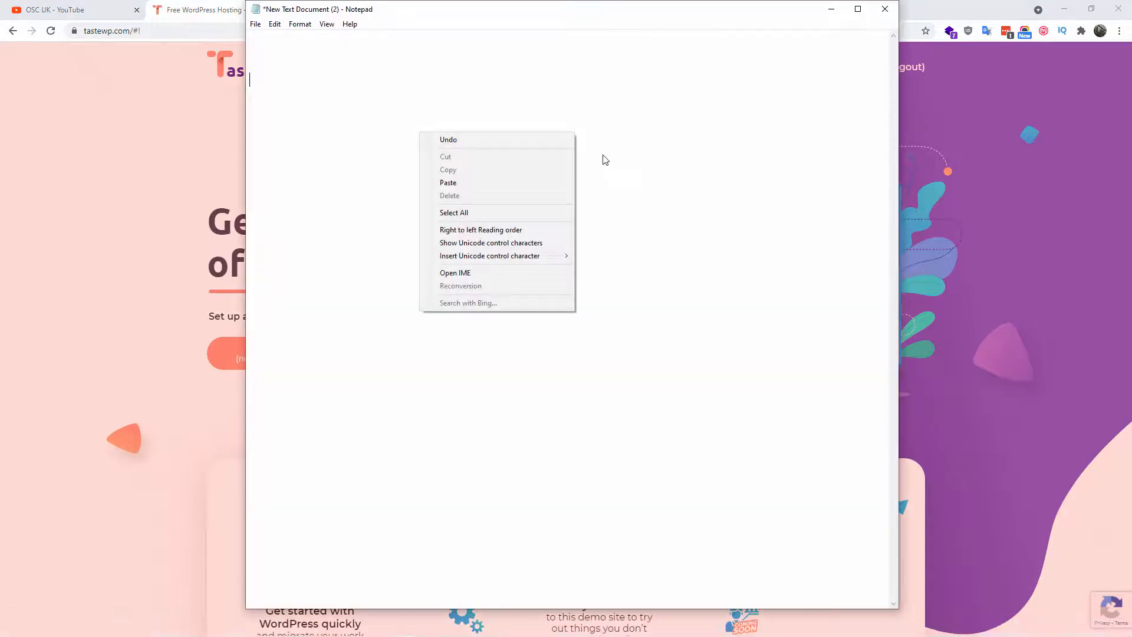
{"action": "left_click", "coordinate": [511, 185]}
{"action": "key", "text": "Return"}
{"action": "key", "text": "Return"}
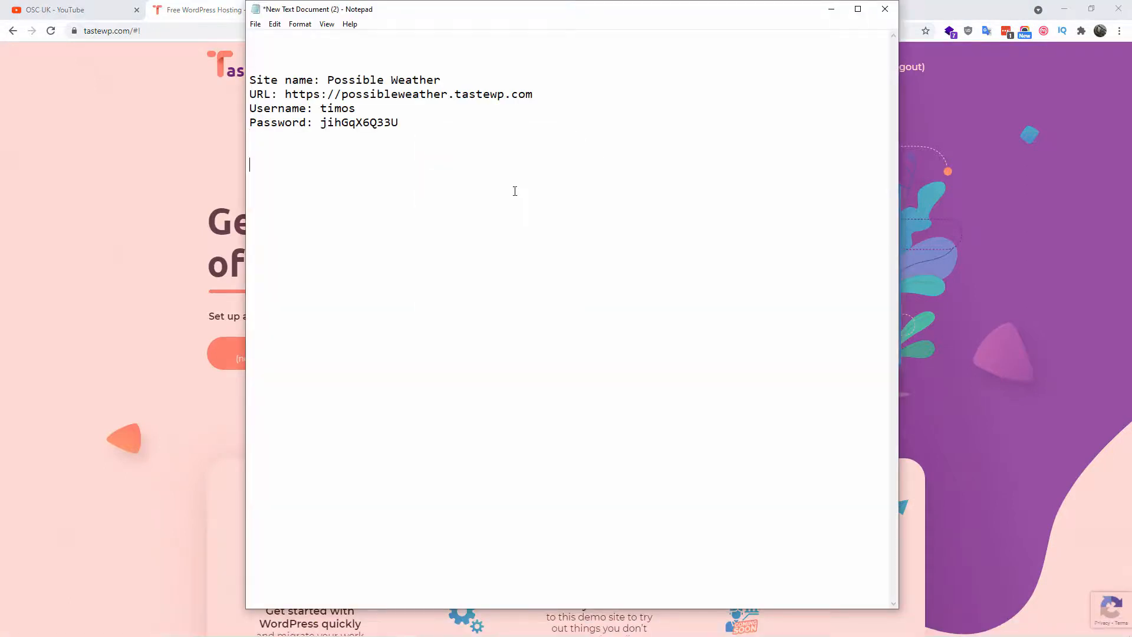
{"action": "type", "text": "--------------------------------"}
Back in the browser, open TasteWP's advanced setup and choose WP version v5.8.1 and PHP version v7.4.
{"action": "left_click", "coordinate": [219, 8]}
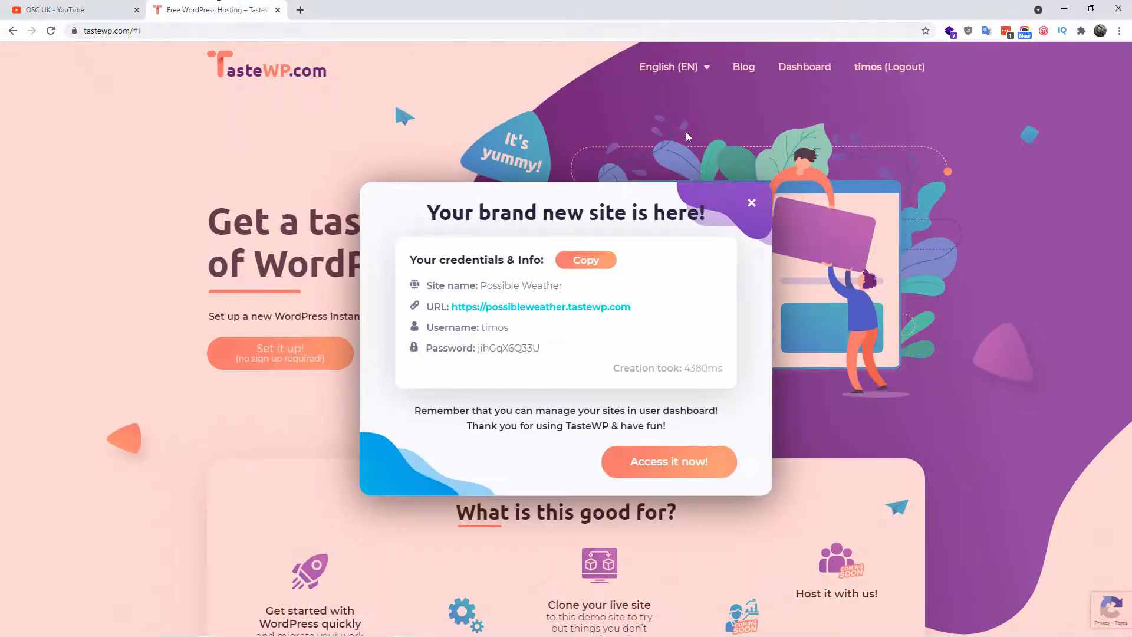
{"action": "left_click", "coordinate": [751, 203]}
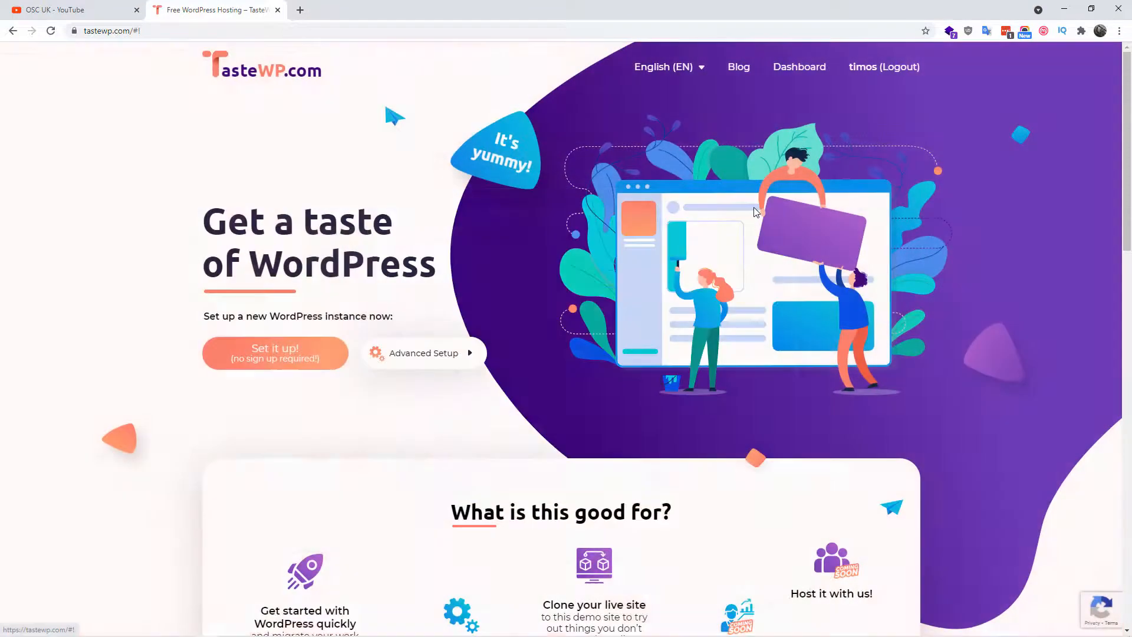
{"action": "left_click", "coordinate": [452, 352]}
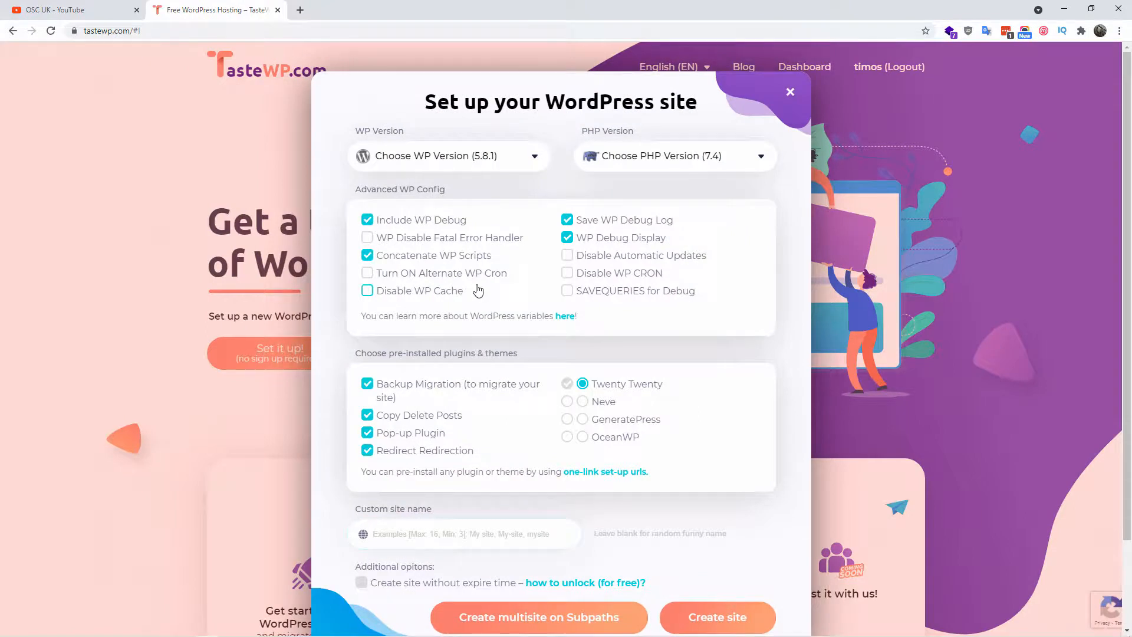
{"action": "left_click", "coordinate": [429, 158]}
{"action": "left_click_drag", "start_coordinate": [547, 184], "coordinate": [558, 345]}
{"action": "scroll", "coordinate": [425, 295], "scroll_direction": "up", "scroll_amount": 15}
{"action": "scroll", "coordinate": [427, 277], "scroll_direction": "up", "scroll_amount": 10}
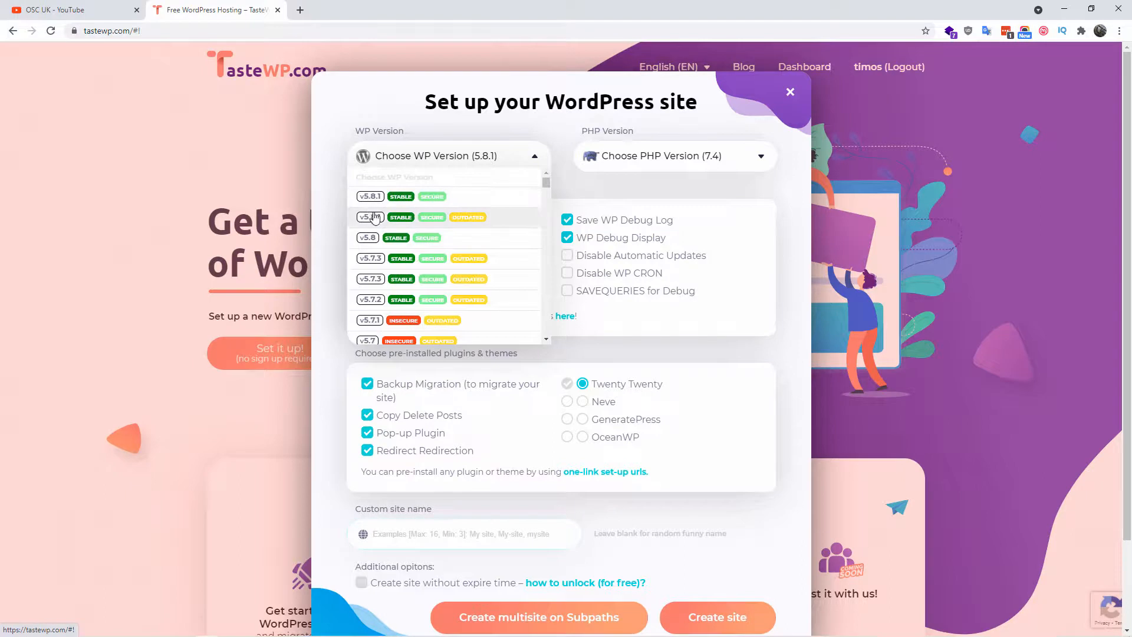
{"action": "left_click", "coordinate": [392, 208]}
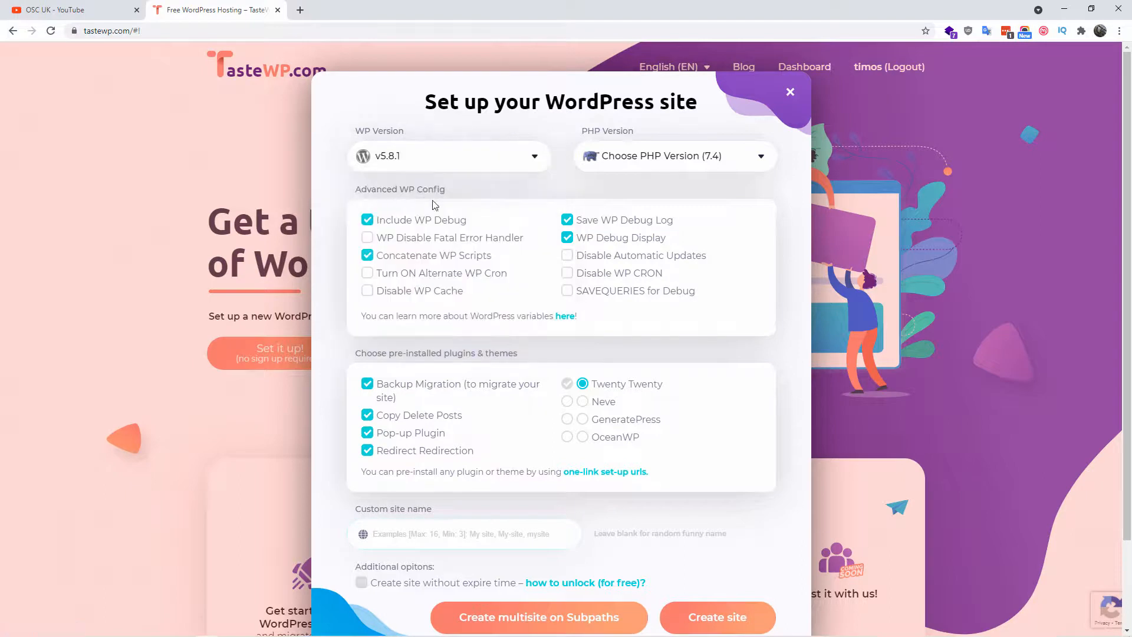
{"action": "left_click", "coordinate": [644, 168]}
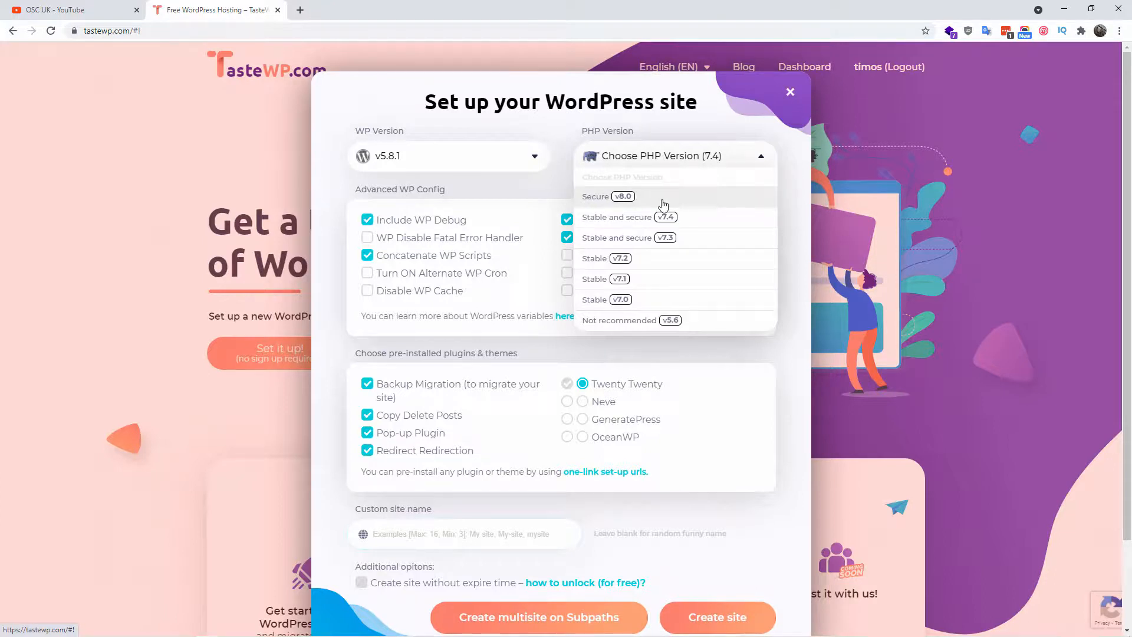
{"action": "left_click", "coordinate": [651, 219]}
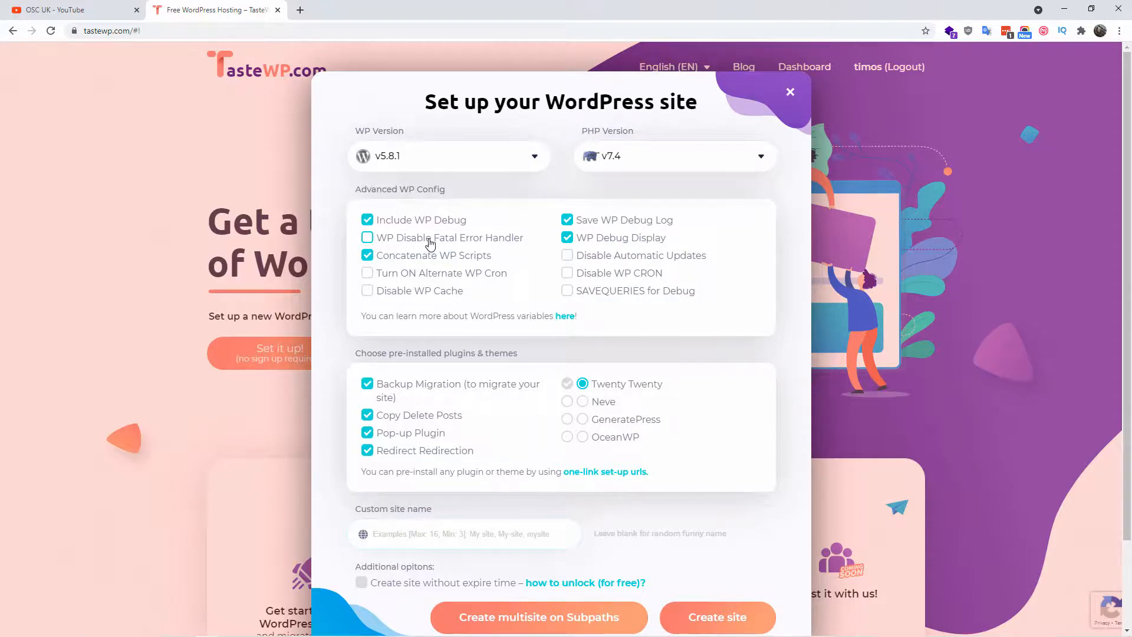
{"action": "left_click", "coordinate": [396, 241]}
{"action": "left_click", "coordinate": [396, 240]}
{"action": "left_click", "coordinate": [395, 280]}
{"action": "left_click", "coordinate": [395, 280]}
Include Neve, GeneratePress and OceanWP among the pre-installed themes, with Twenty Twenty as the active theme.
{"action": "scroll", "coordinate": [678, 290], "scroll_direction": "down", "scroll_amount": 2}
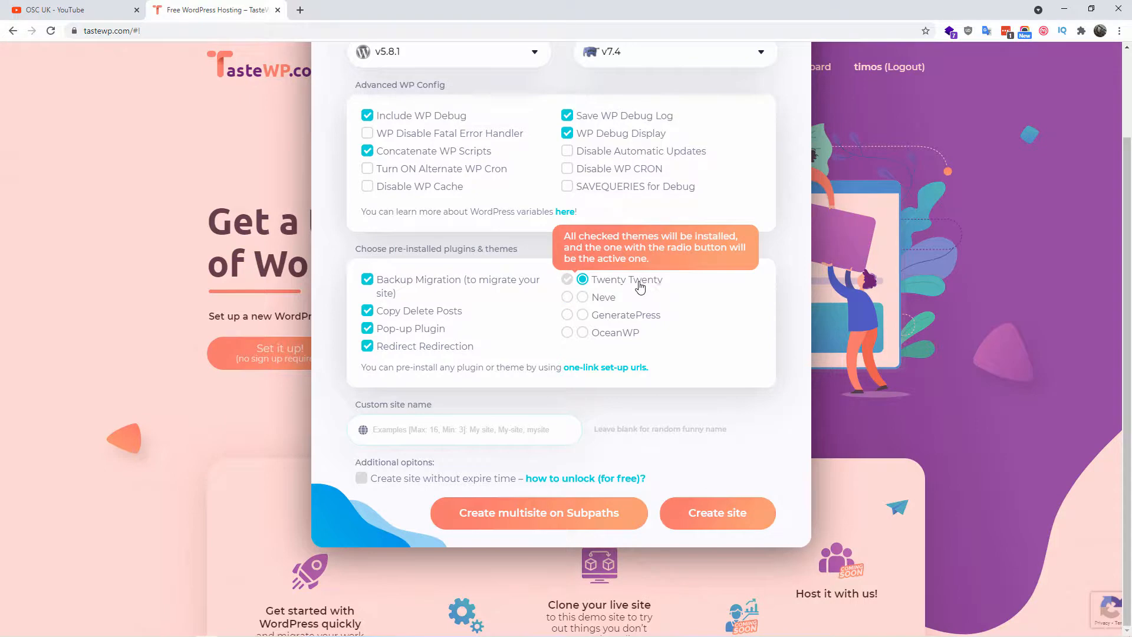
{"action": "left_click", "coordinate": [581, 335]}
{"action": "left_click", "coordinate": [582, 333]}
{"action": "left_click", "coordinate": [575, 284]}
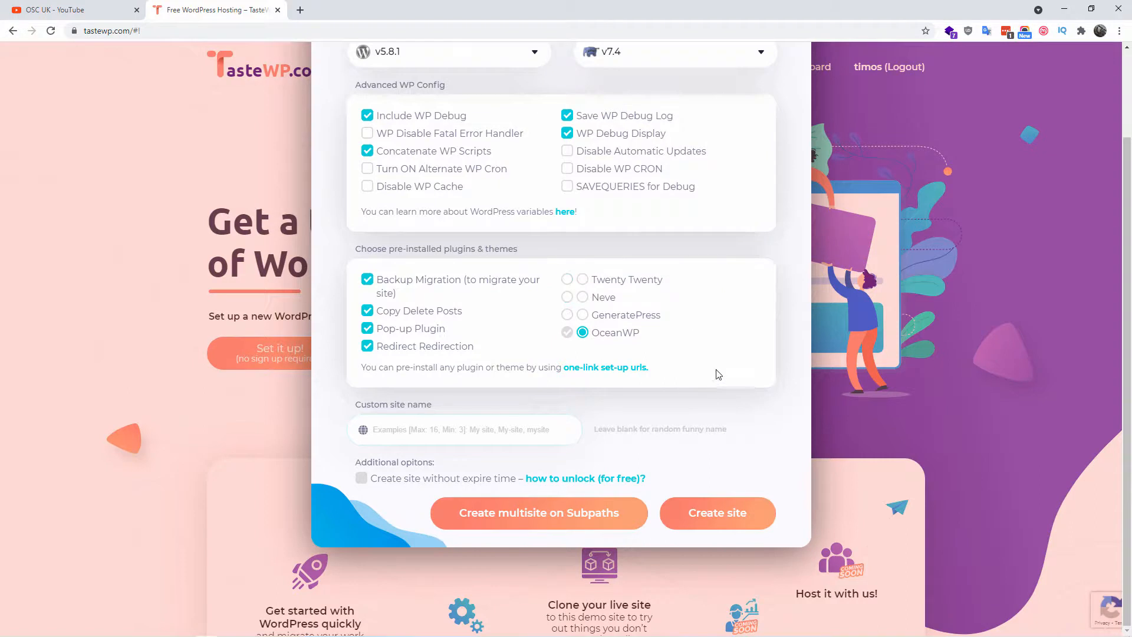
{"action": "left_click", "coordinate": [582, 297]}
{"action": "left_click", "coordinate": [567, 314]}
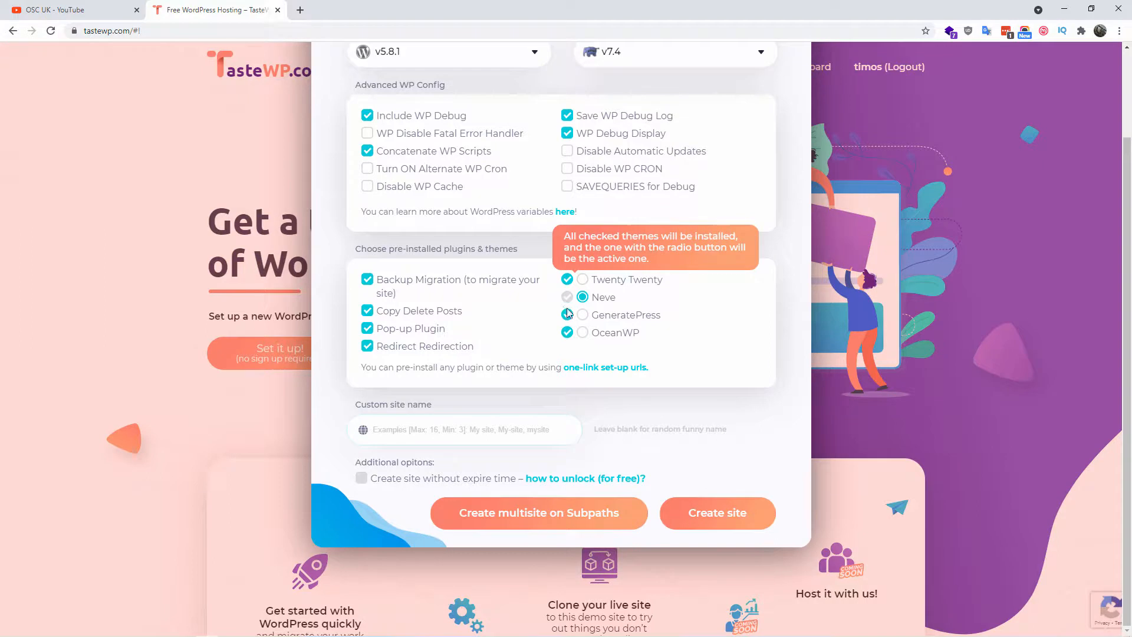
{"action": "left_click", "coordinate": [583, 333]}
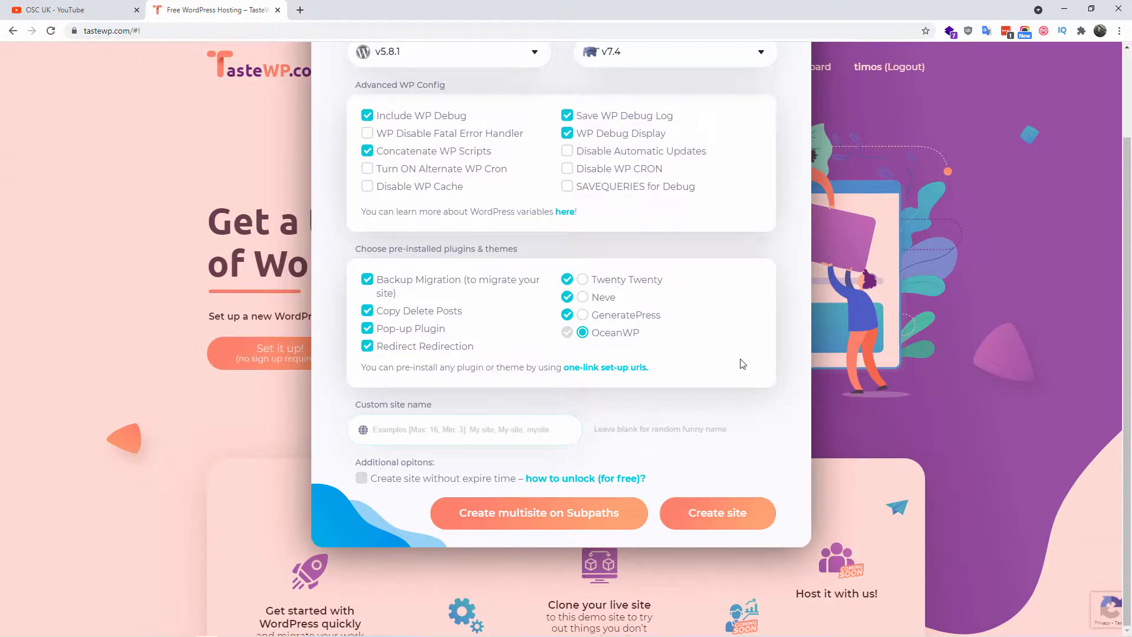
{"action": "left_click", "coordinate": [586, 284]}
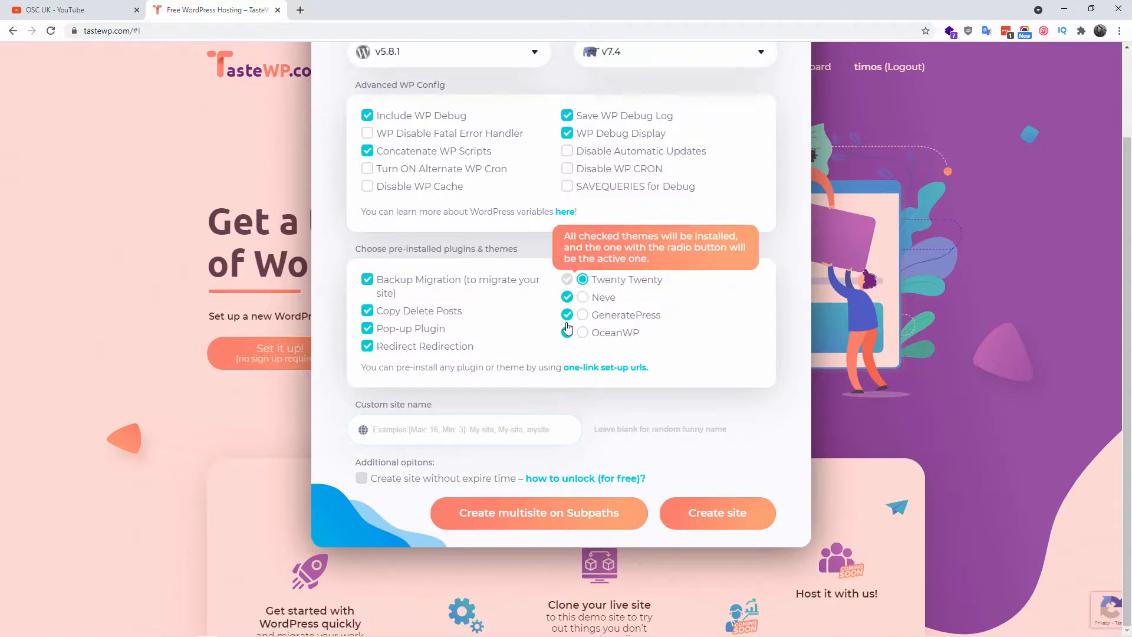
Leave the custom site name blank and create the single WordPress site.
{"action": "left_click", "coordinate": [394, 421]}
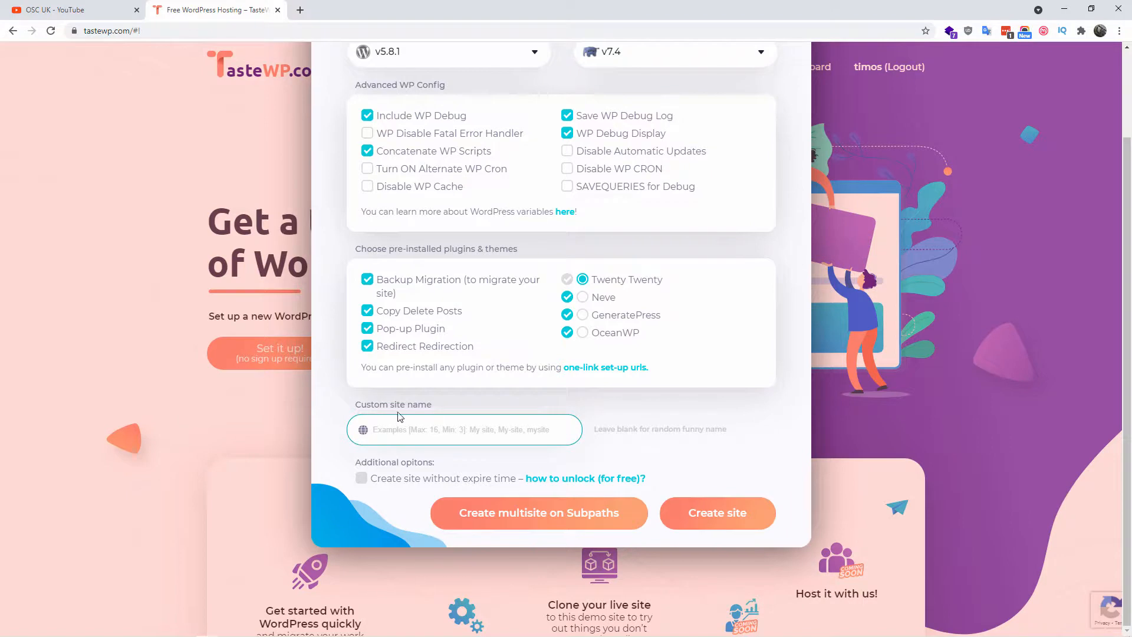
{"action": "left_click", "coordinate": [602, 451]}
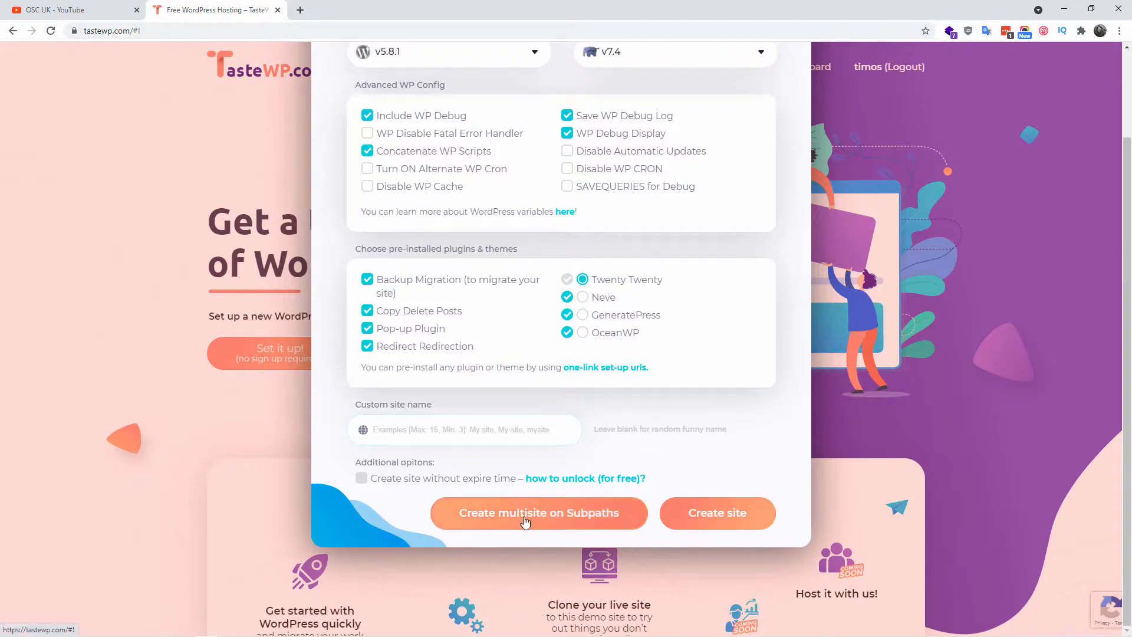
{"action": "left_click", "coordinate": [720, 514]}
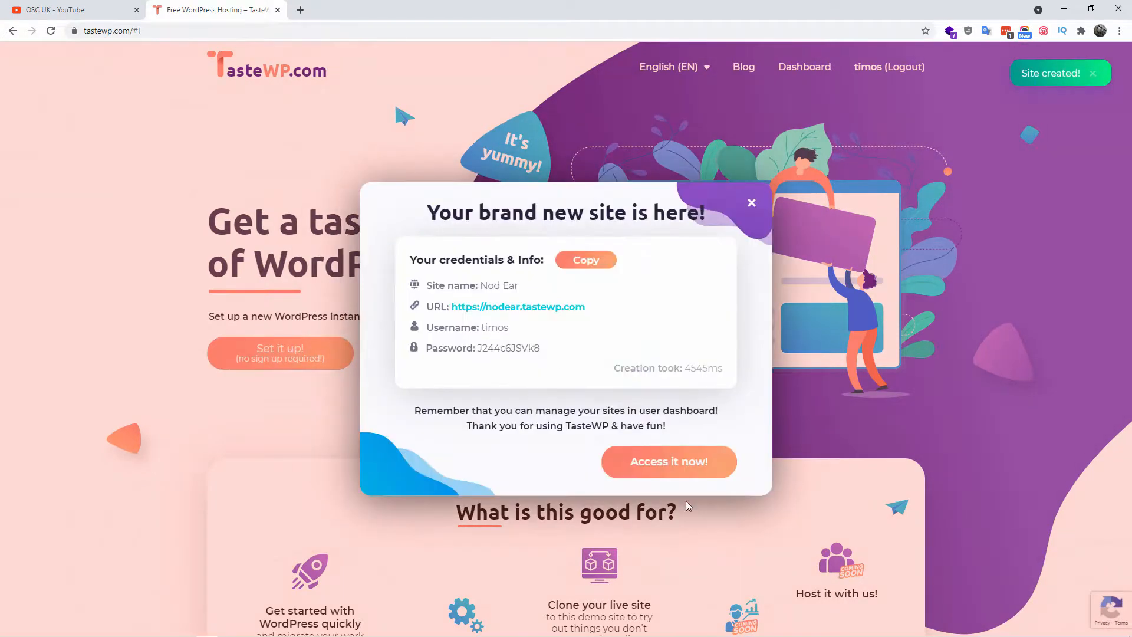
Copy the second site's credentials and paste them, including the password, below the first set in Notepad, followed by a dashed separator.
{"action": "left_click", "coordinate": [591, 260]}
{"action": "left_click", "coordinate": [752, 203]}
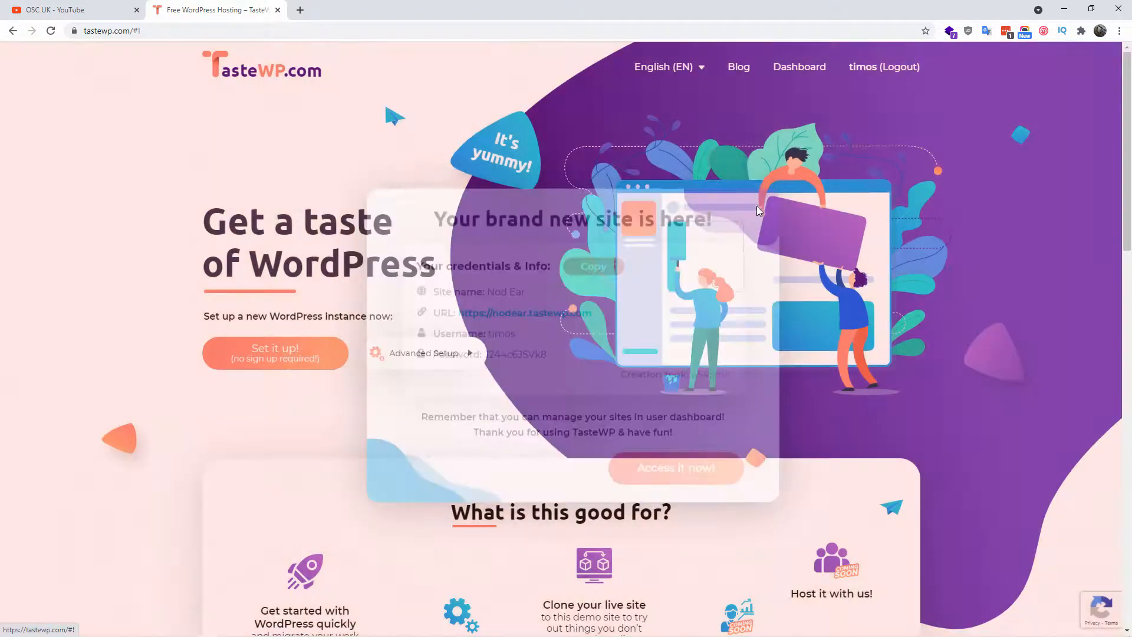
{"action": "mouse_move", "coordinate": [368, 632]}
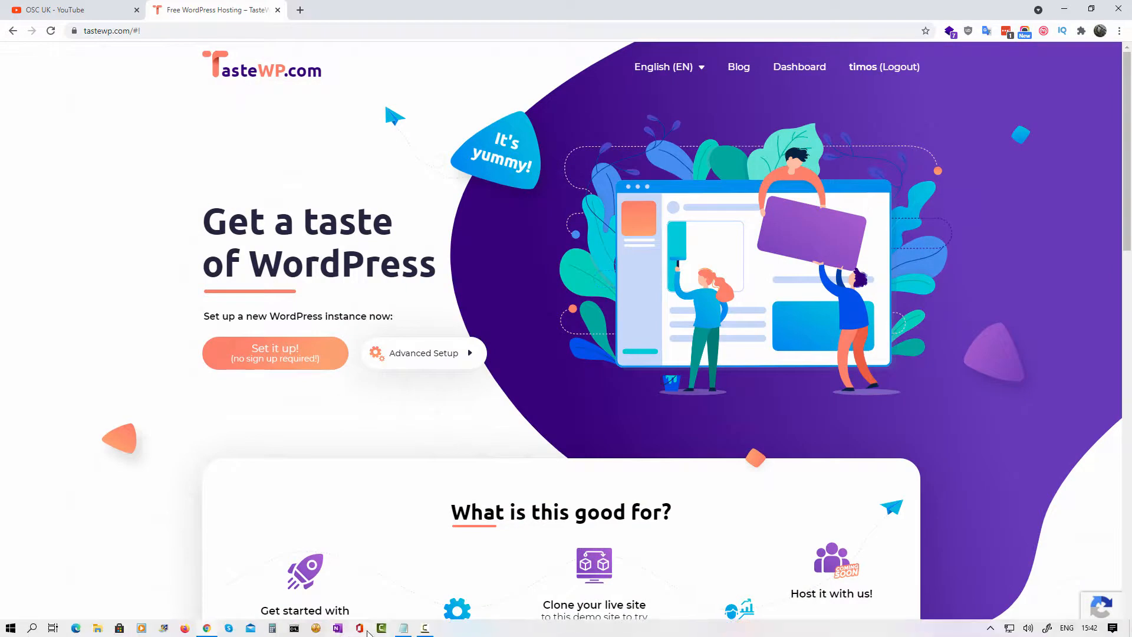
{"action": "left_click", "coordinate": [403, 629]}
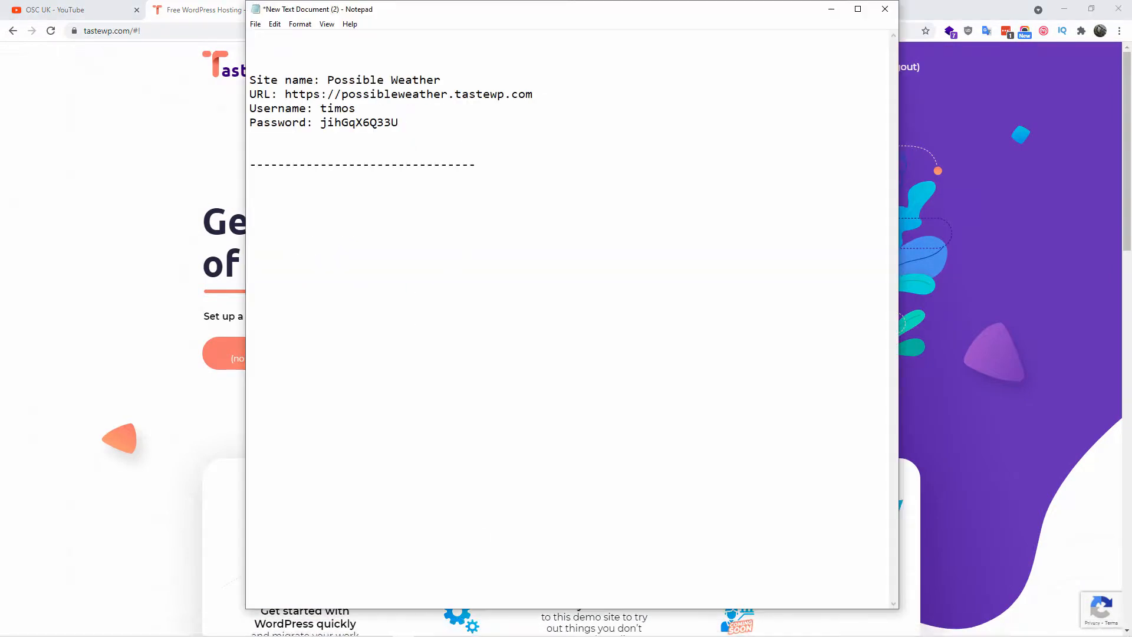
{"action": "key", "text": "ctrl+v"}
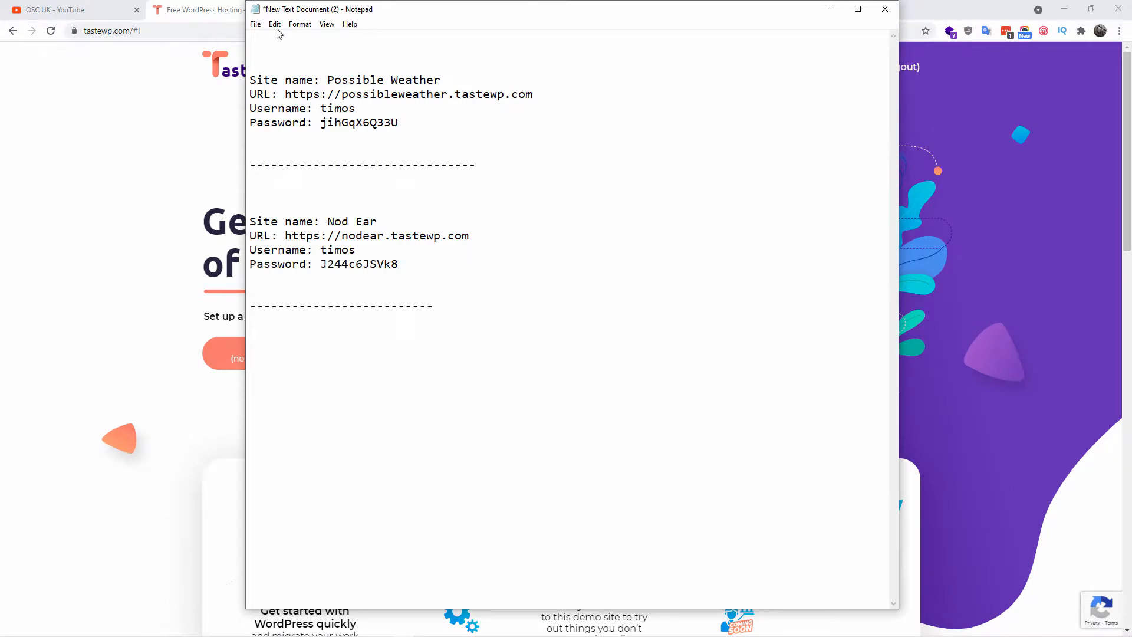
{"action": "left_click", "coordinate": [109, 156]}
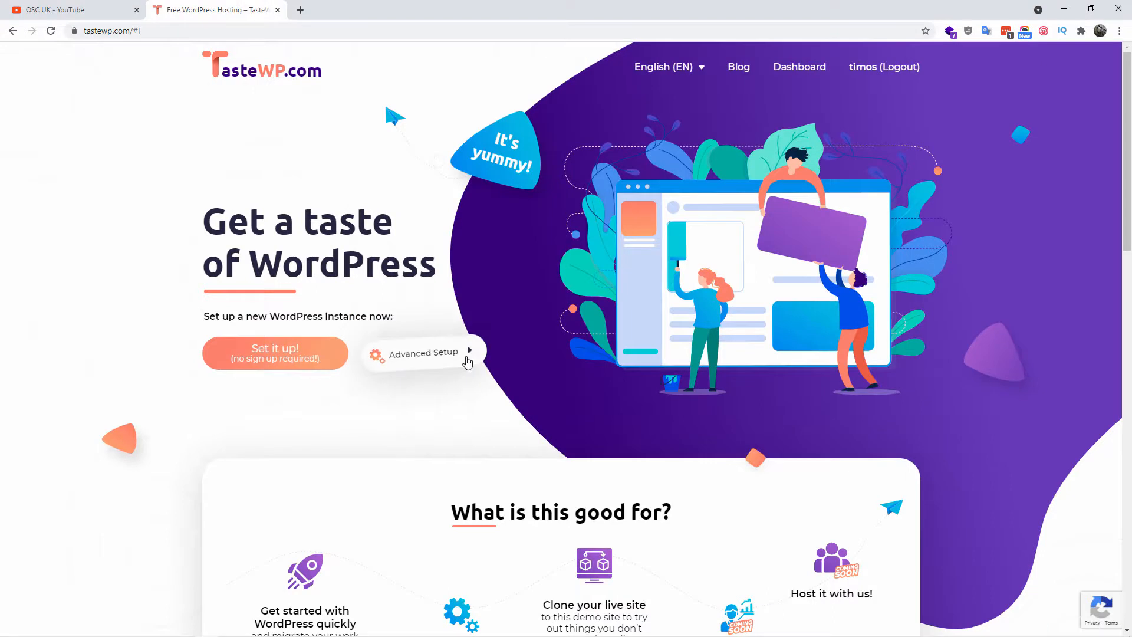
Read the FAQ answers about multisite support, changing the PHP version and downloading the WordPress debug.log file.
{"action": "scroll", "coordinate": [477, 354], "scroll_direction": "down", "scroll_amount": 3}
{"action": "scroll", "coordinate": [488, 349], "scroll_direction": "down", "scroll_amount": 13}
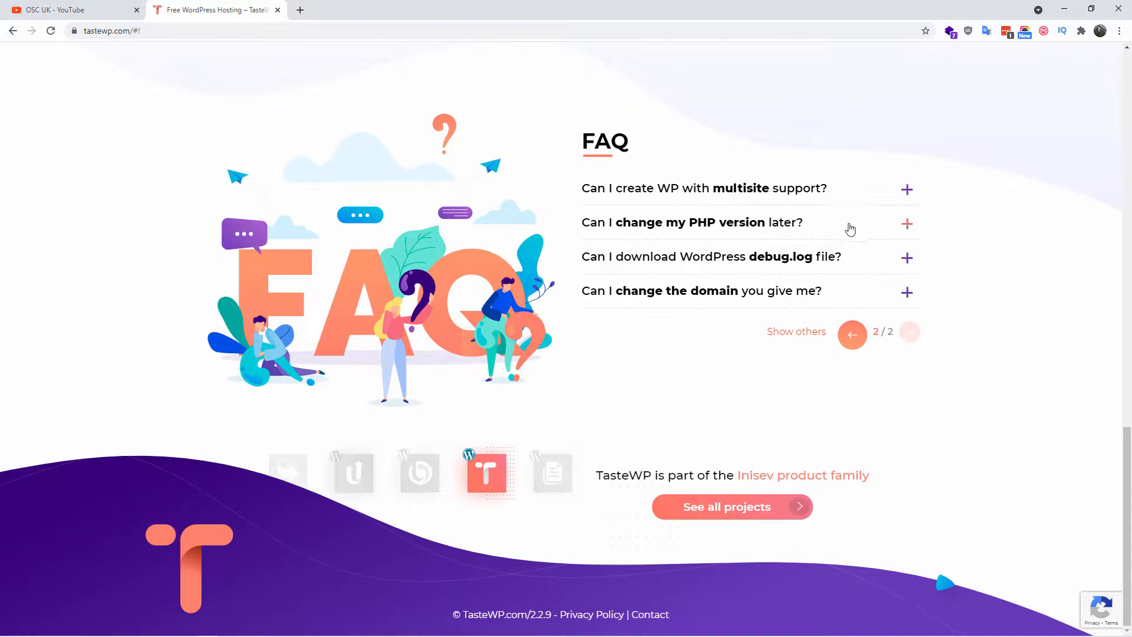
{"action": "left_click", "coordinate": [828, 198]}
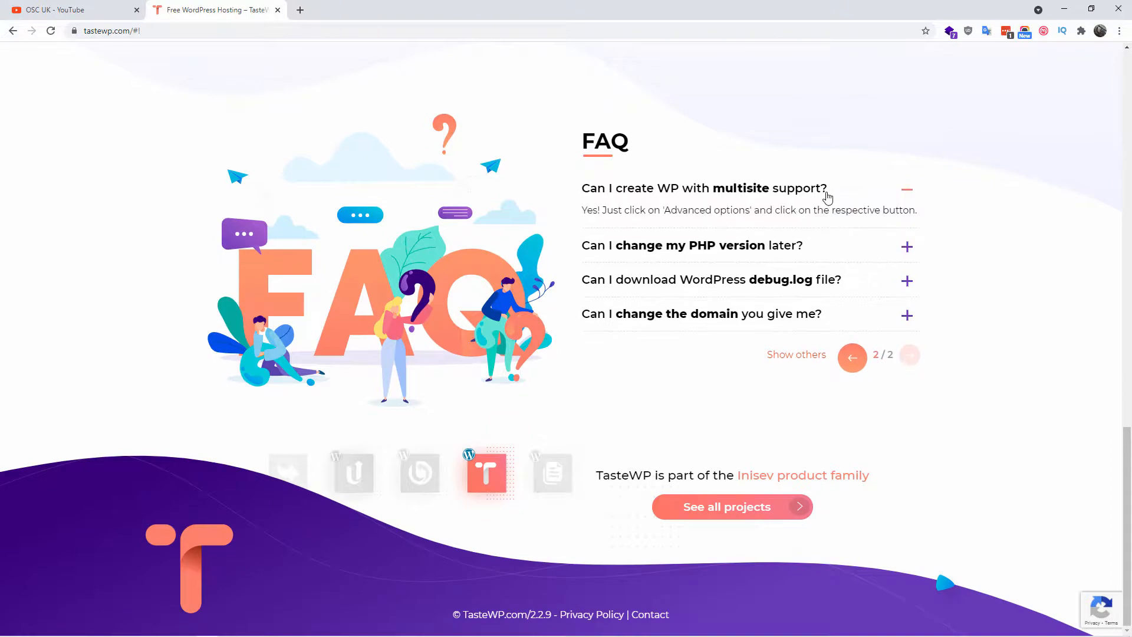
{"action": "left_click", "coordinate": [741, 253]}
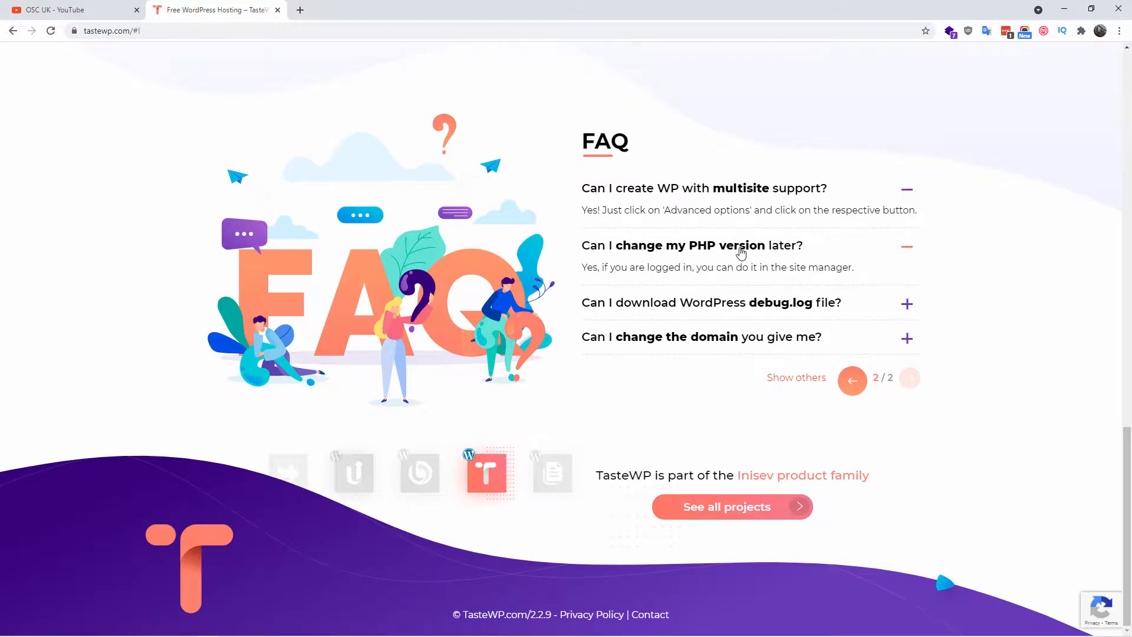
{"action": "left_click", "coordinate": [677, 317]}
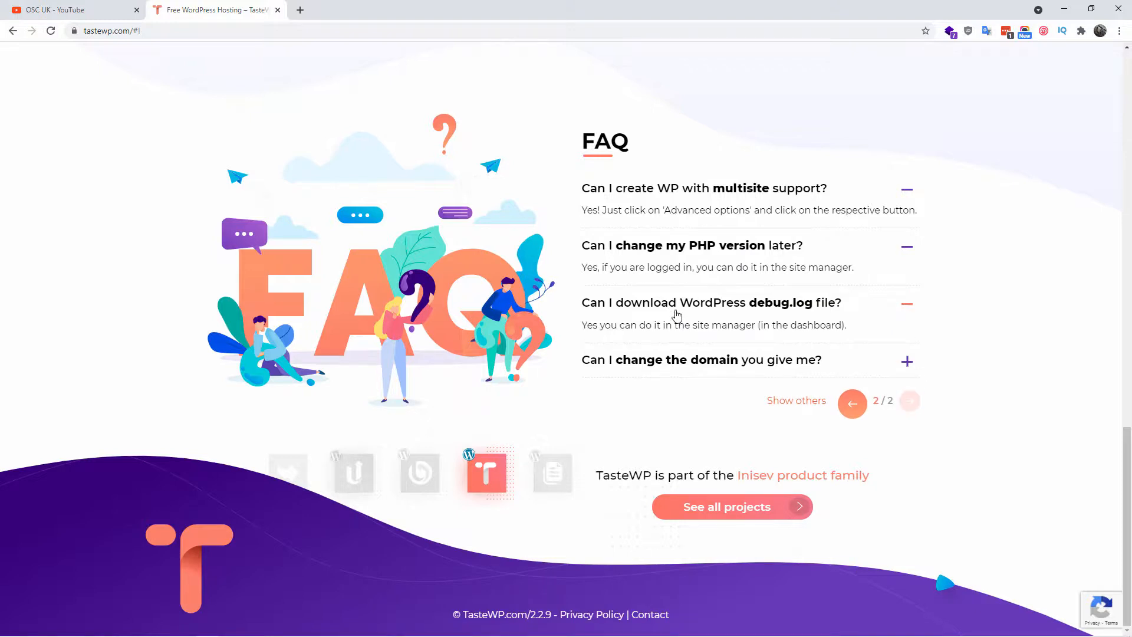
Read the FAQ answers about changing the assigned domain and how long a test site stays live.
{"action": "left_click", "coordinate": [691, 365]}
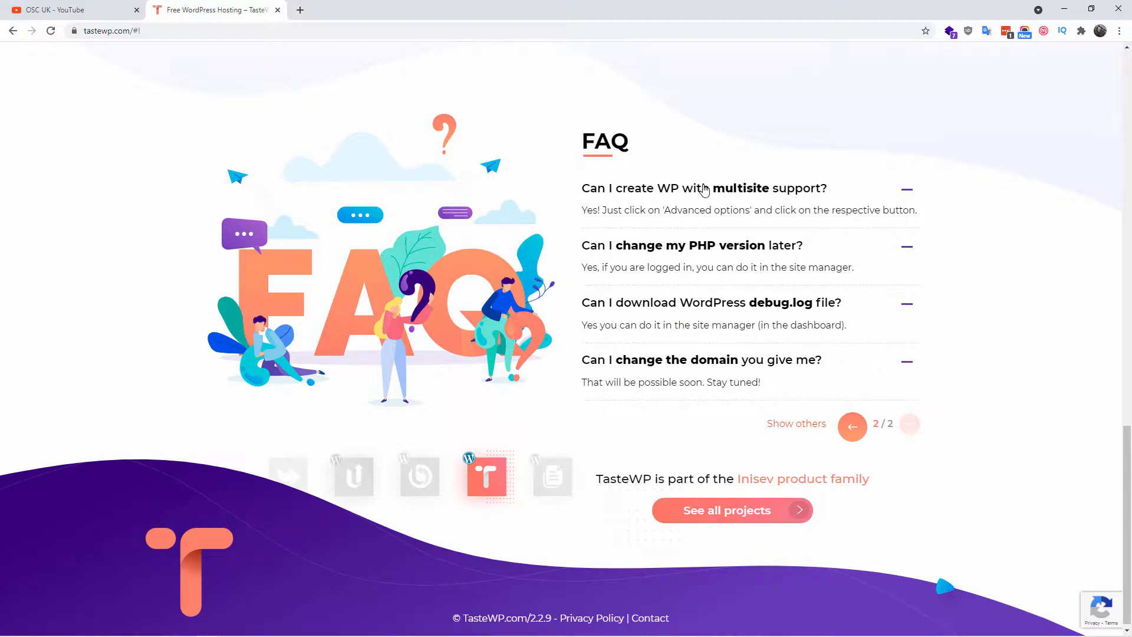
{"action": "left_click", "coordinate": [849, 429]}
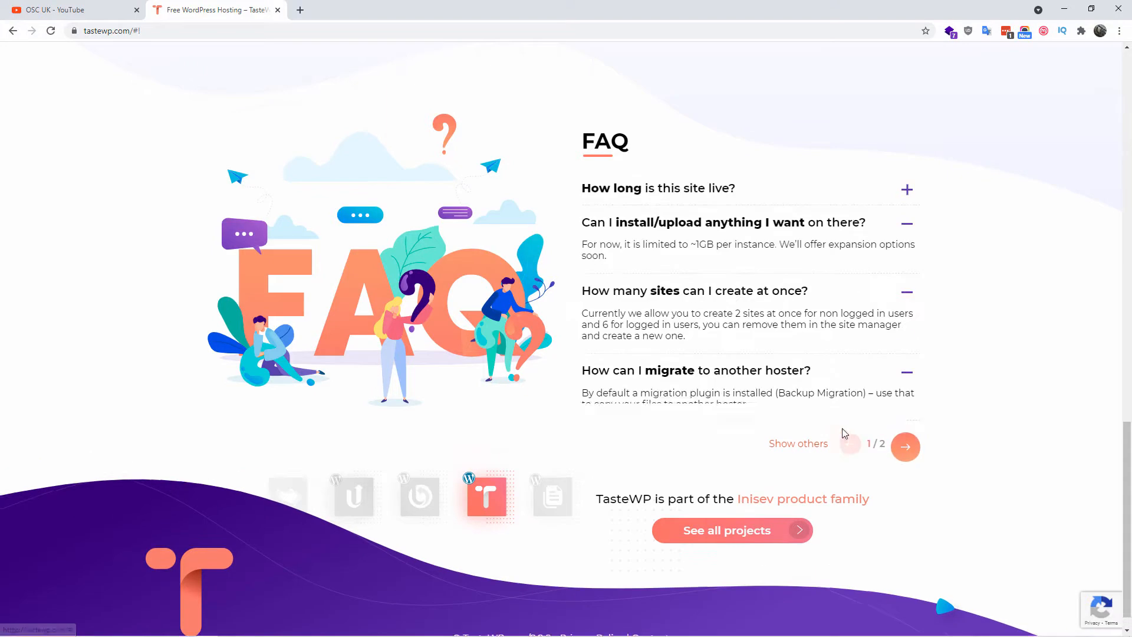
{"action": "left_click", "coordinate": [731, 193]}
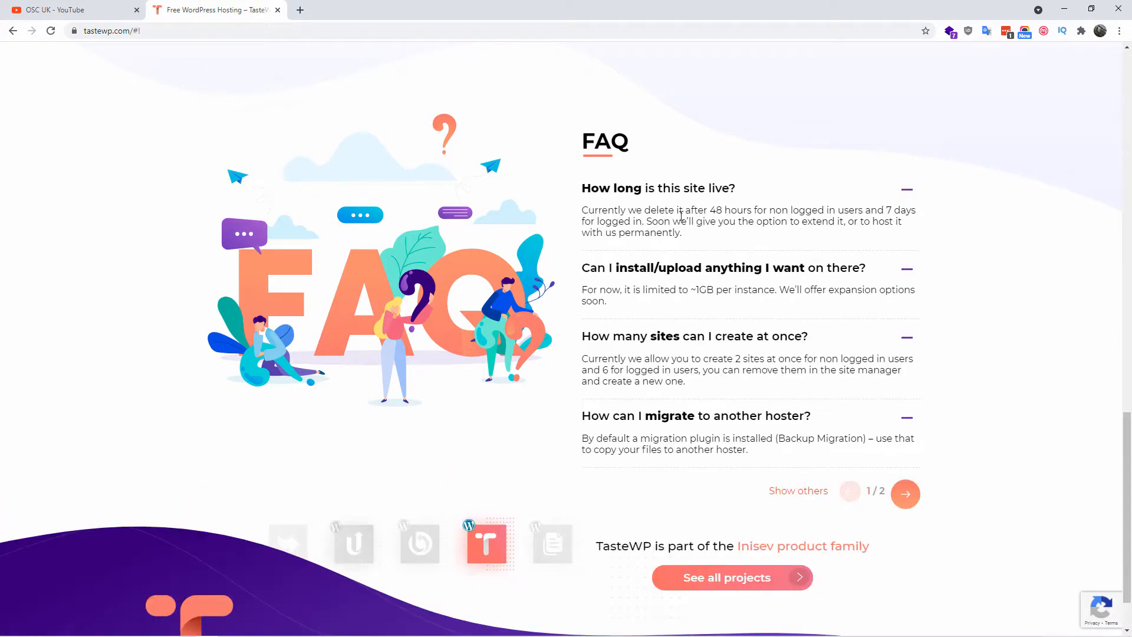
{"action": "left_click_drag", "start_coordinate": [669, 210], "coordinate": [750, 210]}
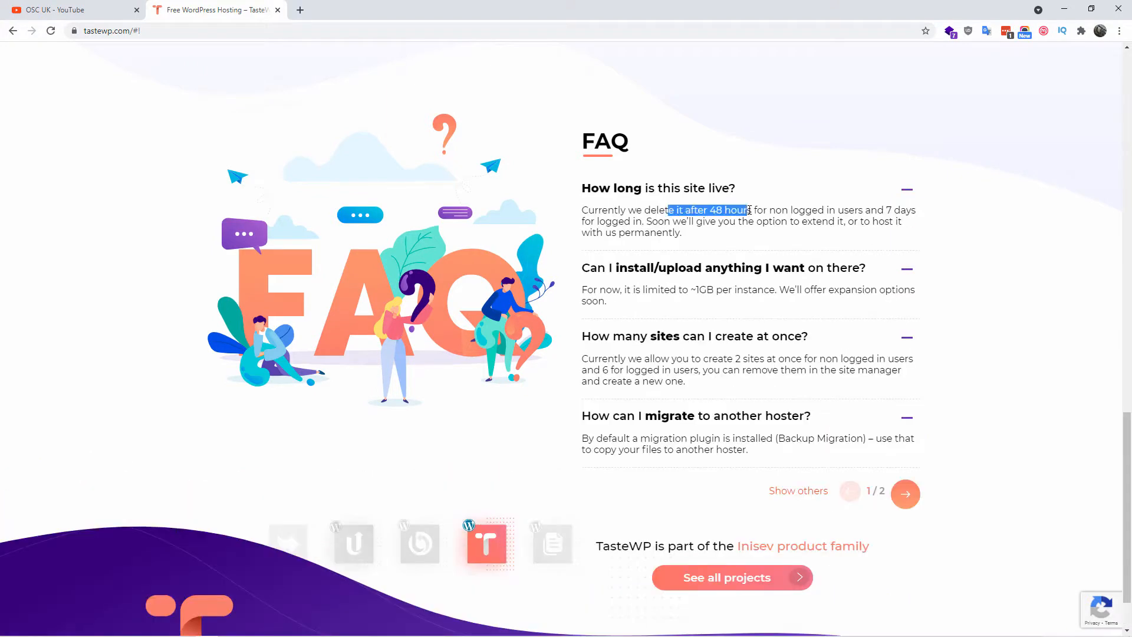
{"action": "left_click", "coordinate": [839, 216]}
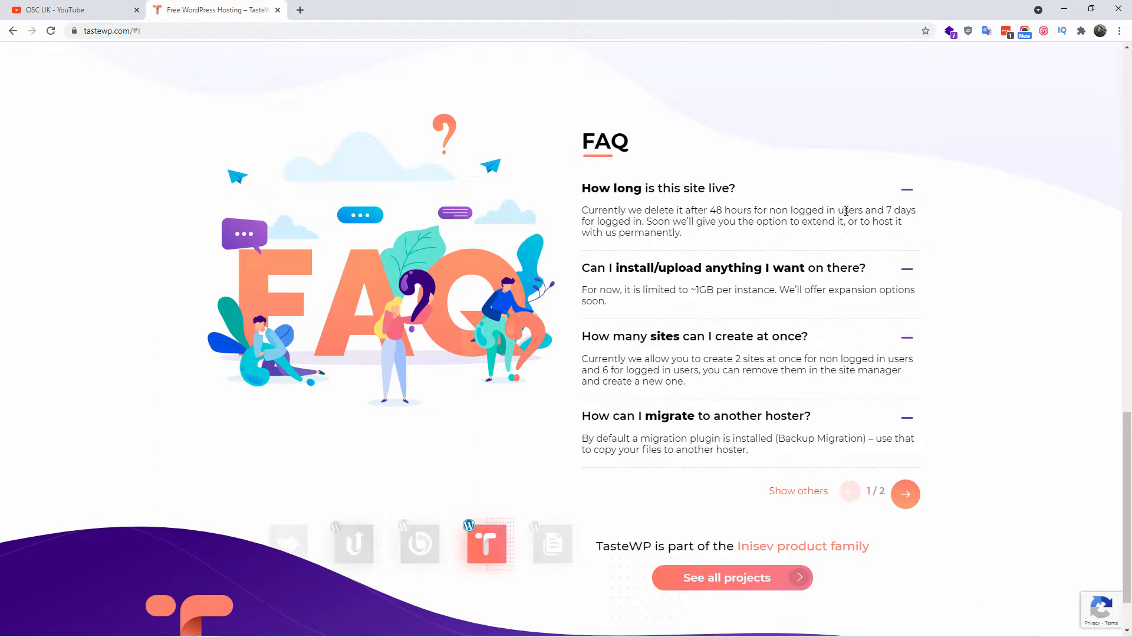
{"action": "left_click_drag", "start_coordinate": [856, 209], "coordinate": [757, 220]}
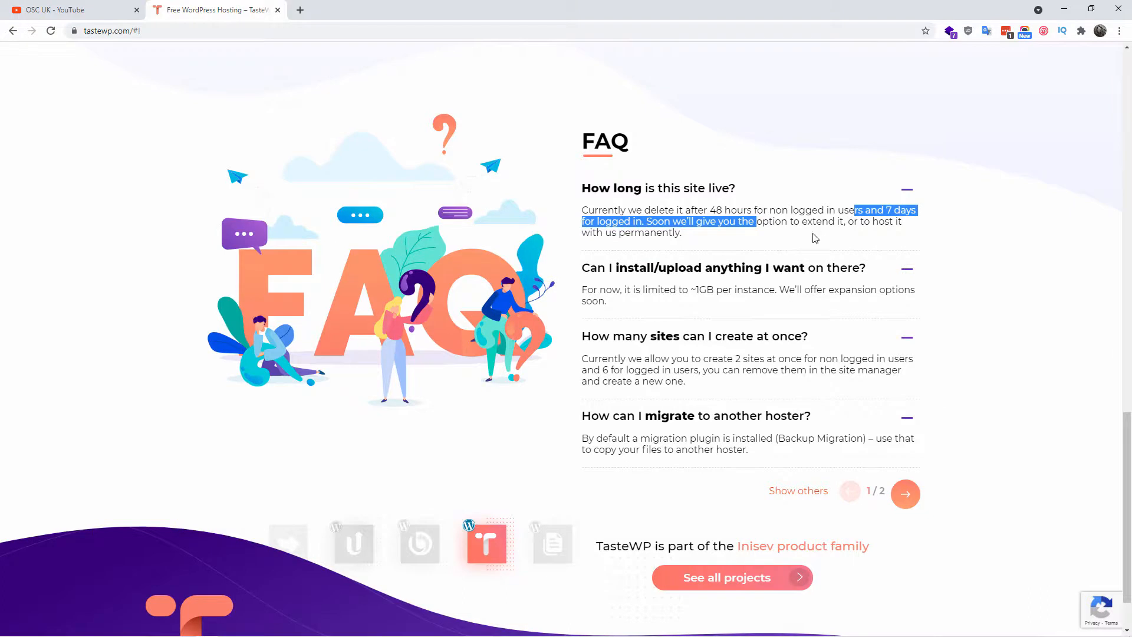
{"action": "left_click", "coordinate": [665, 303]}
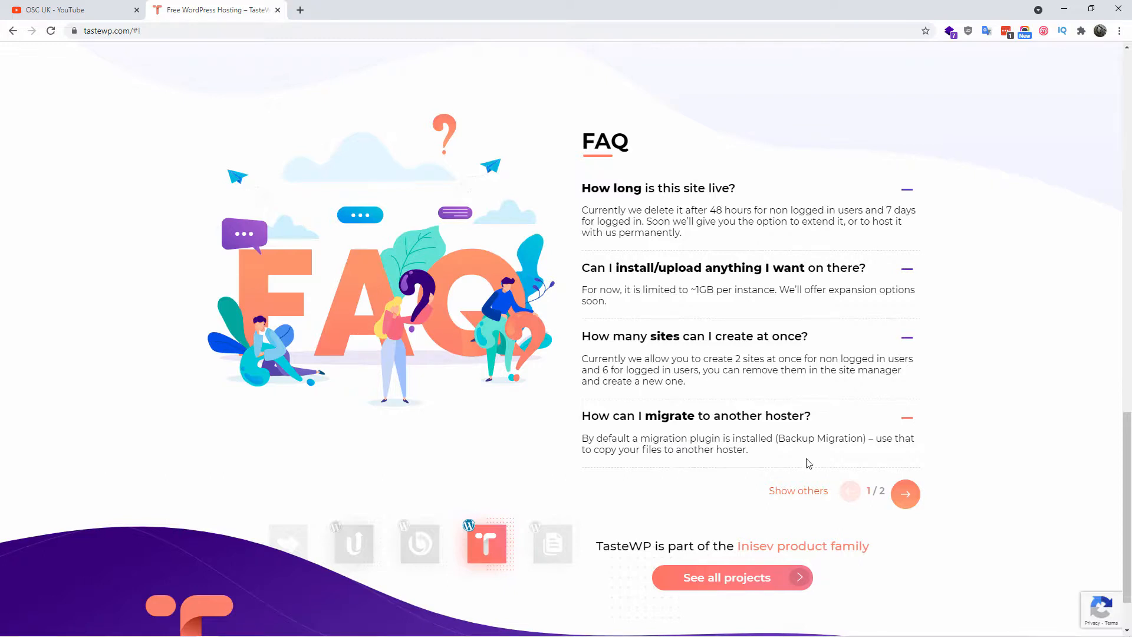
Open the TasteWP dashboard and review the management actions offered for the nodear.tastewp.com site.
{"action": "scroll", "coordinate": [809, 461], "scroll_direction": "up", "scroll_amount": 12}
{"action": "scroll", "coordinate": [817, 472], "scroll_direction": "up", "scroll_amount": 5}
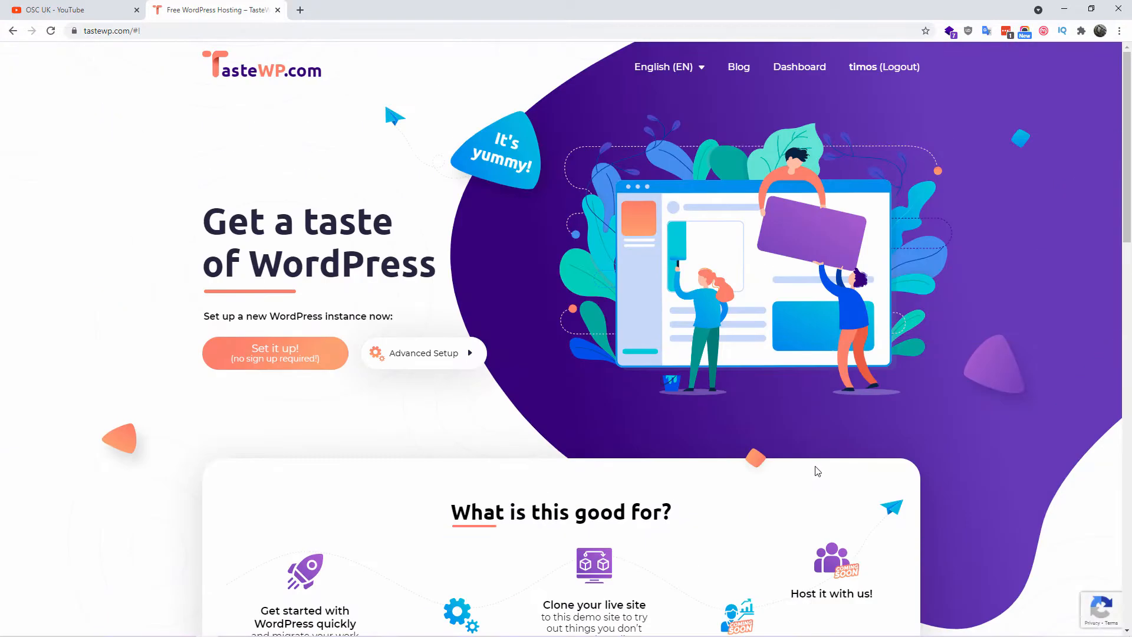
{"action": "left_click", "coordinate": [801, 69]}
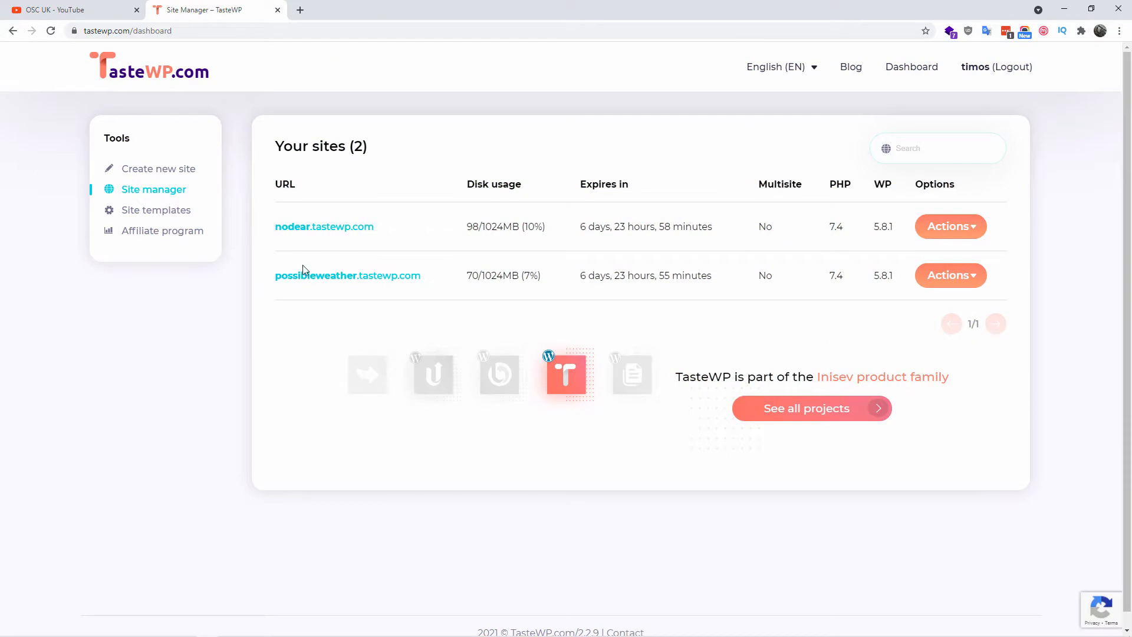
{"action": "left_click", "coordinate": [978, 238]}
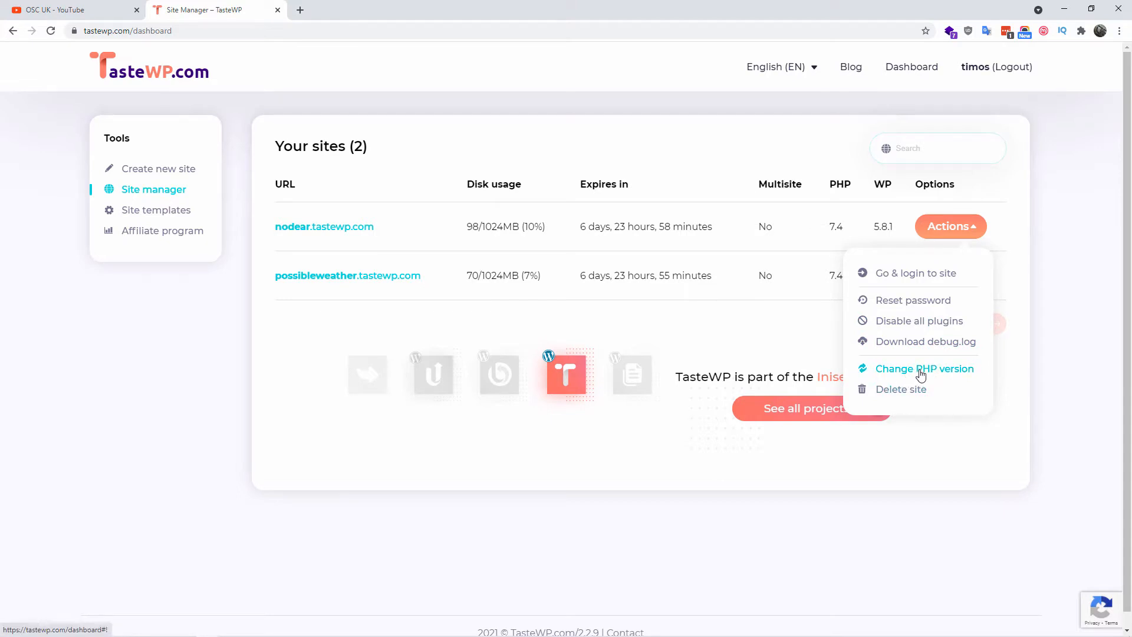
{"action": "left_click", "coordinate": [133, 216]}
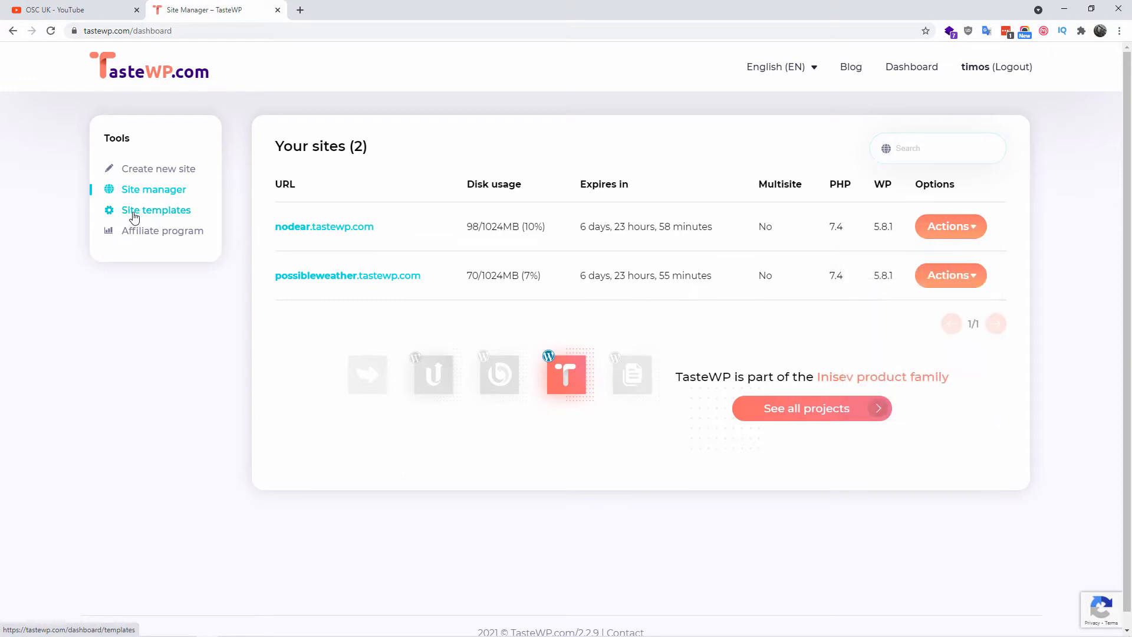
View the site templates page and the new-site setup form, then close the form without creating a site.
{"action": "left_click", "coordinate": [166, 211]}
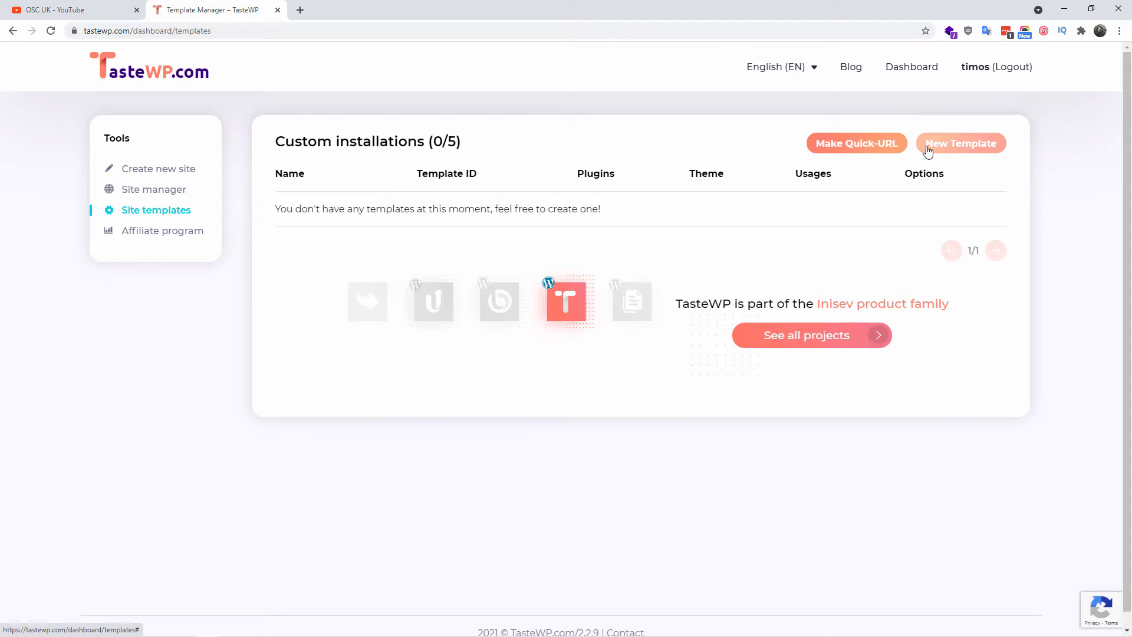
{"action": "left_click", "coordinate": [166, 171]}
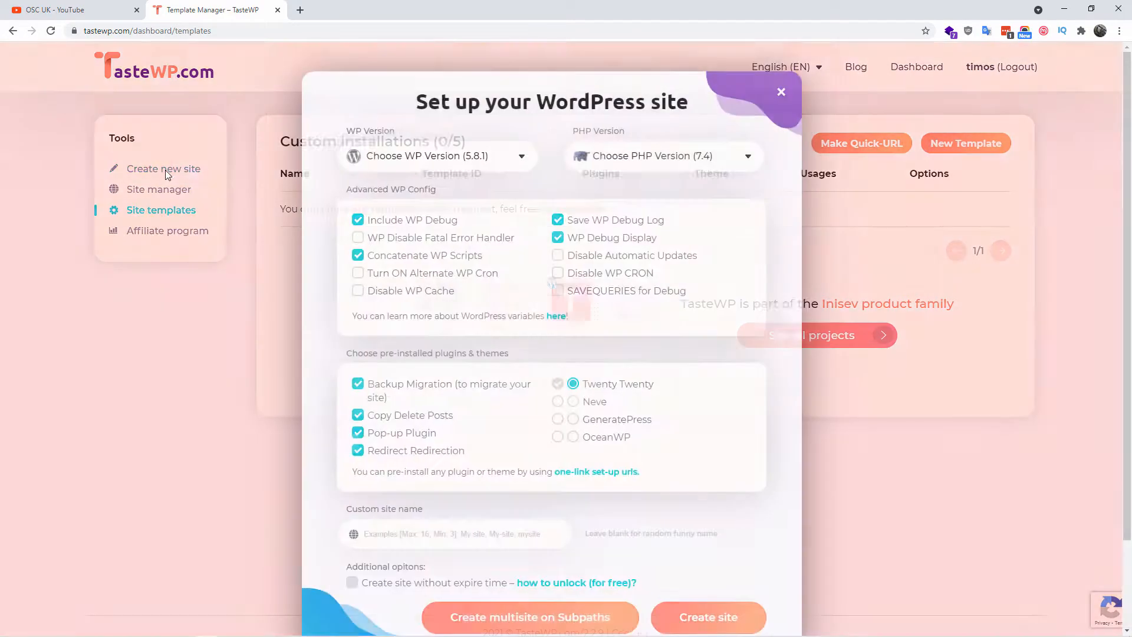
{"action": "left_click", "coordinate": [790, 93]}
Review the affiliate program's terms for non-expiring sites and browse the products on the Inisev product family website.
{"action": "left_click", "coordinate": [177, 235]}
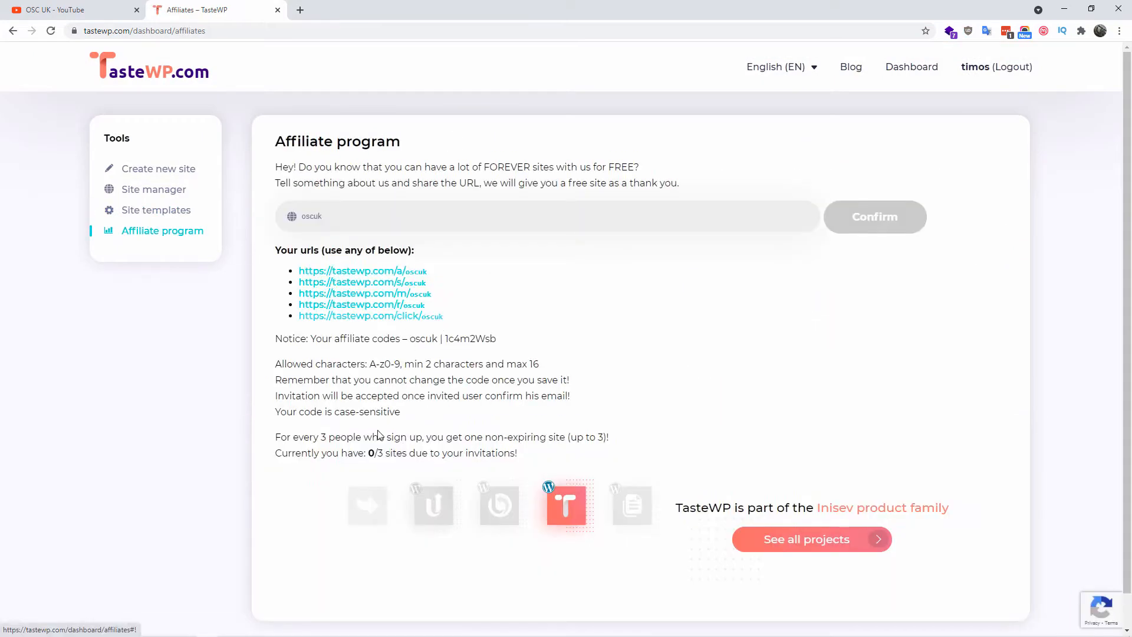
{"action": "left_click_drag", "start_coordinate": [364, 453], "coordinate": [409, 455]}
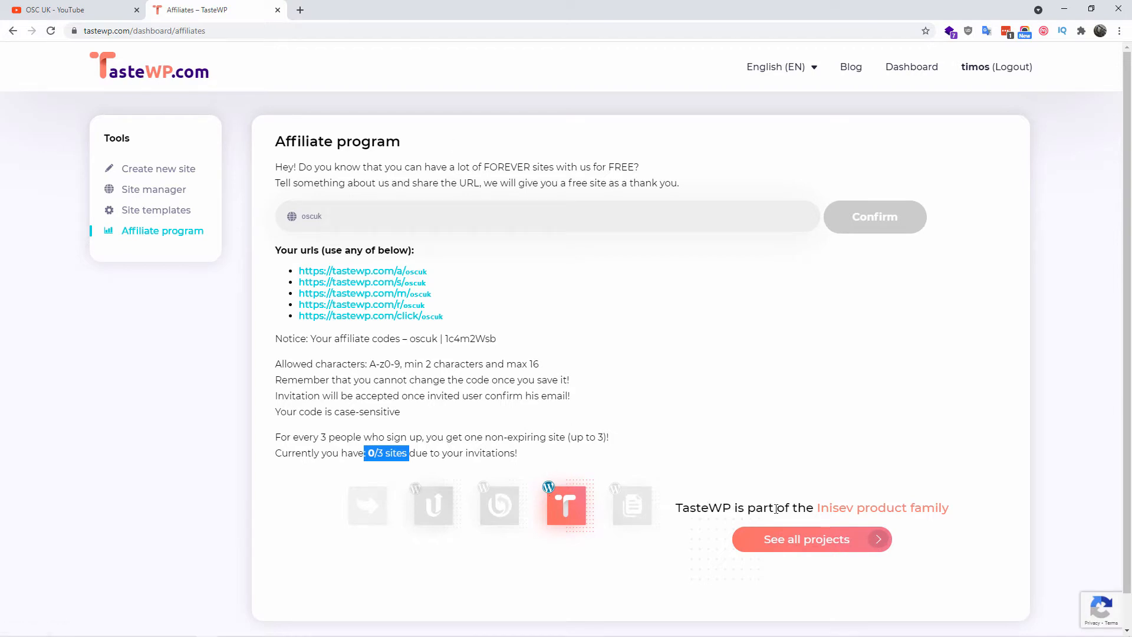
{"action": "left_click", "coordinate": [874, 511]}
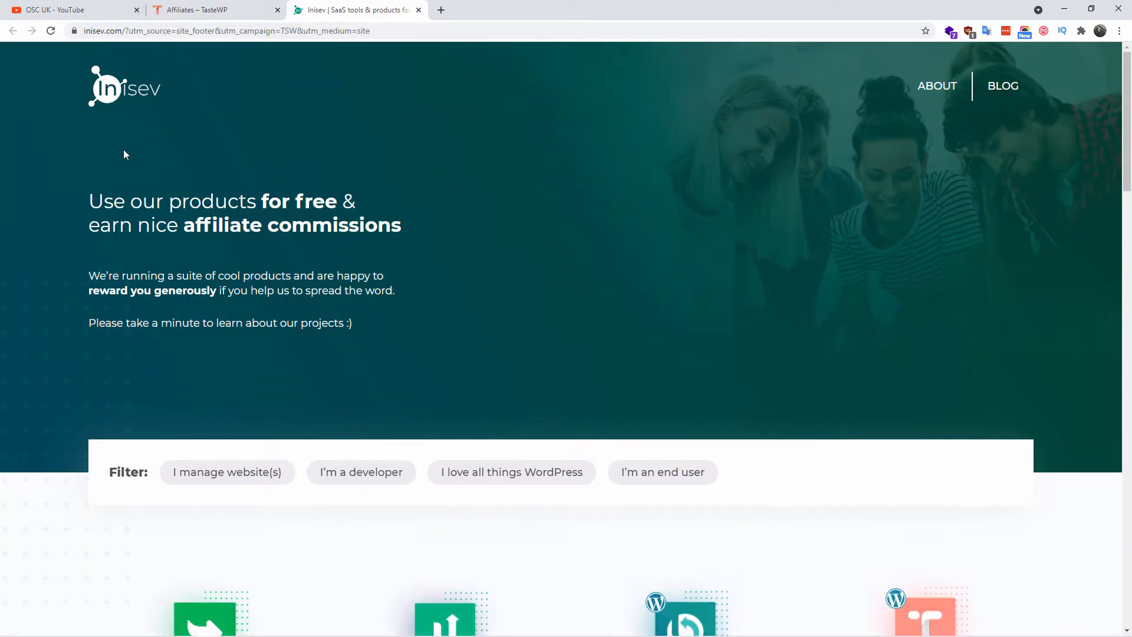
{"action": "scroll", "coordinate": [783, 286], "scroll_direction": "down", "scroll_amount": 5}
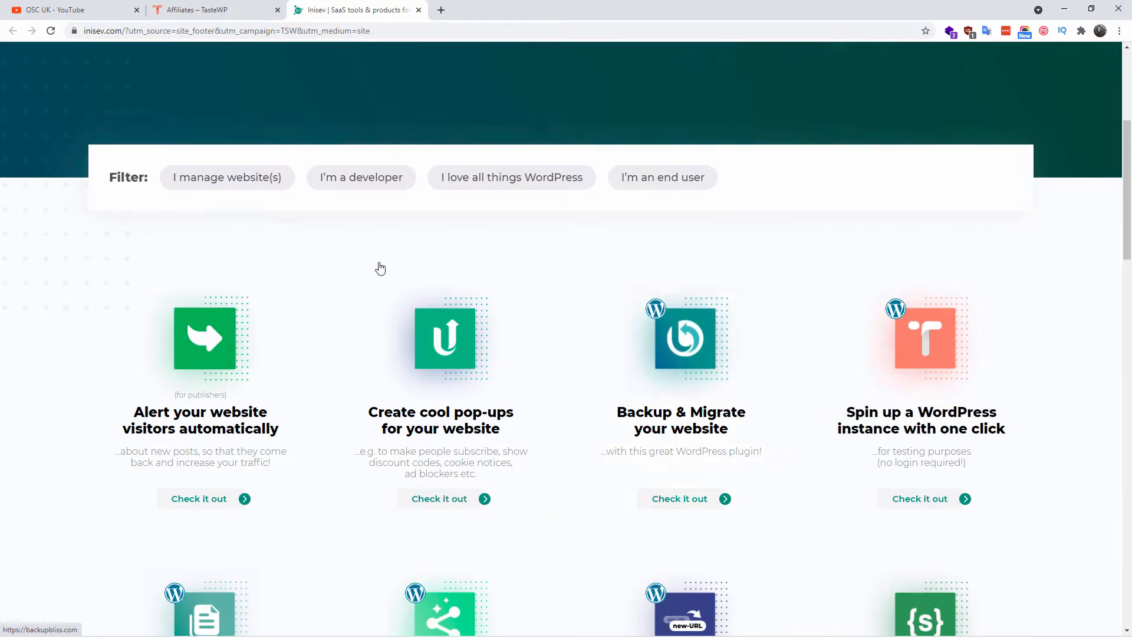
{"action": "scroll", "coordinate": [397, 245], "scroll_direction": "down", "scroll_amount": 2}
{"action": "scroll", "coordinate": [981, 324], "scroll_direction": "down", "scroll_amount": 2}
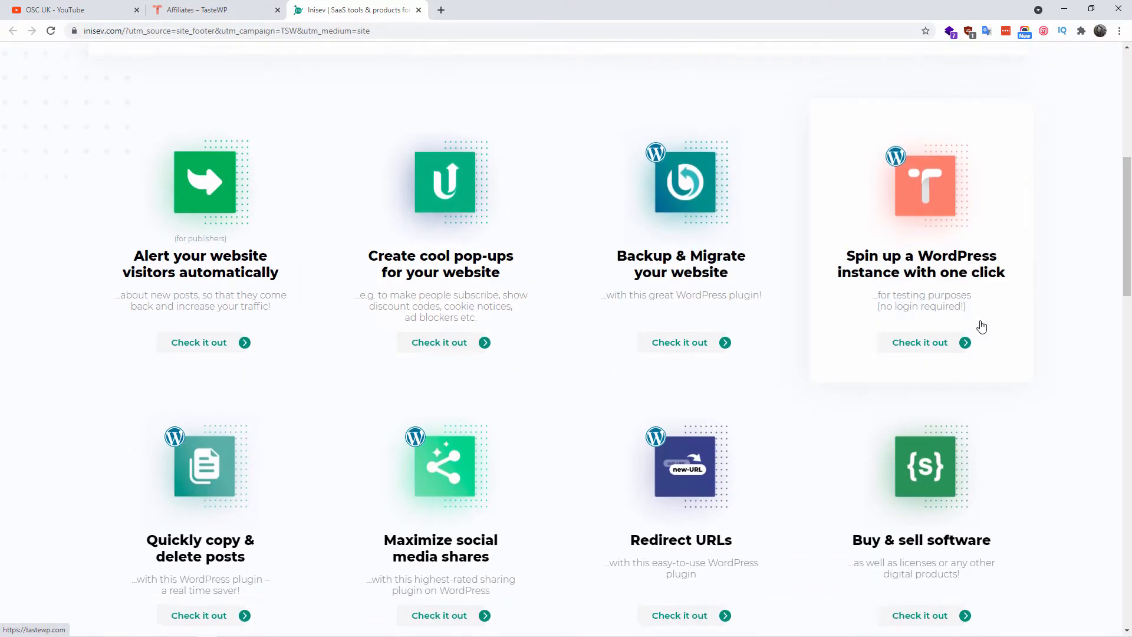
{"action": "scroll", "coordinate": [799, 370], "scroll_direction": "down", "scroll_amount": 3}
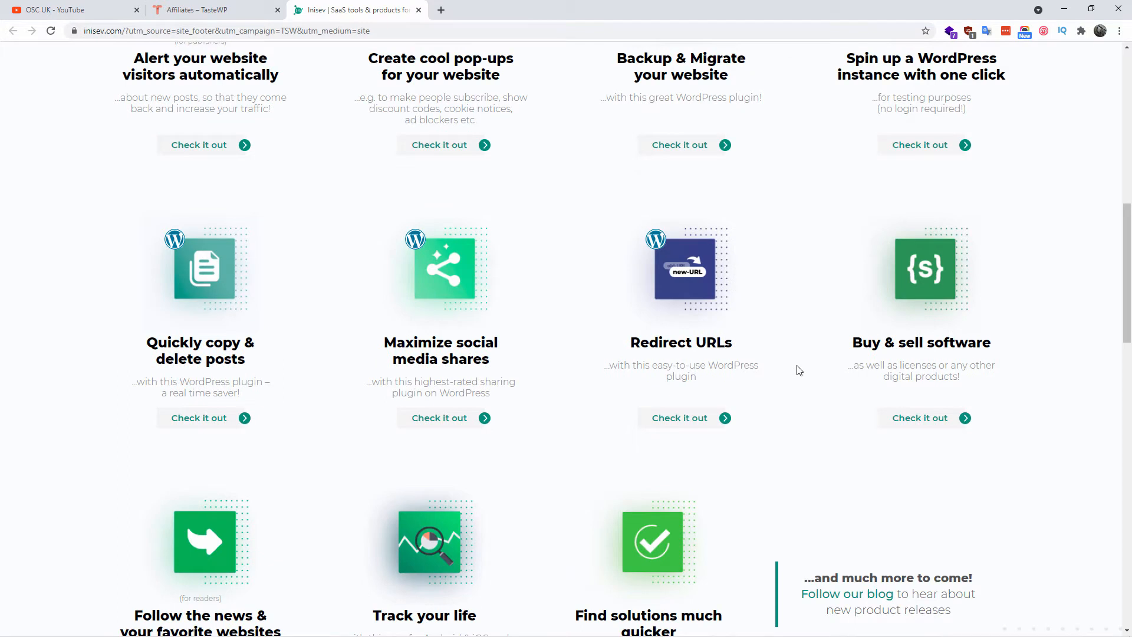
{"action": "left_click", "coordinate": [419, 11]}
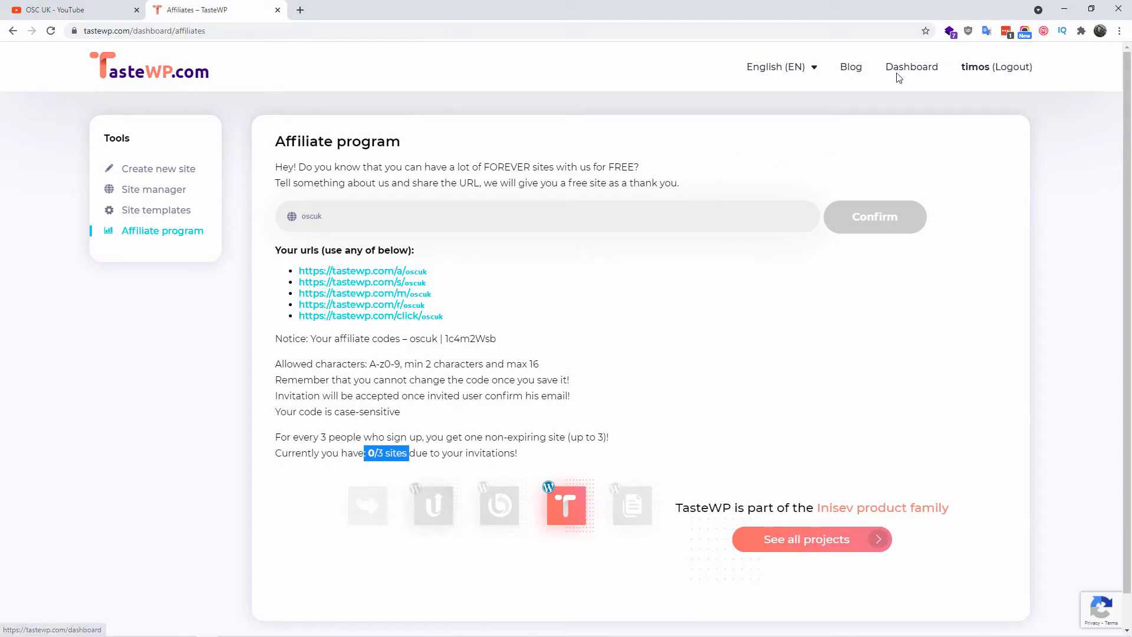
Return to the TasteWP site manager and log in to the nodear.tastewp.com WordPress admin from there.
{"action": "left_click", "coordinate": [119, 5]}
{"action": "left_click", "coordinate": [184, 8]}
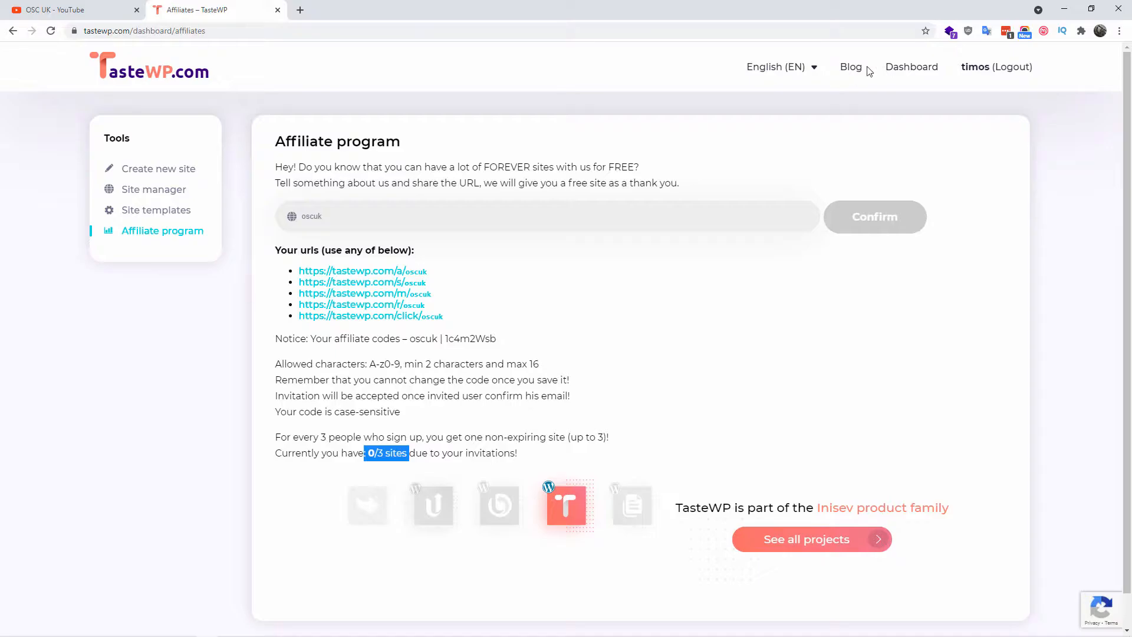
{"action": "left_click", "coordinate": [923, 69]}
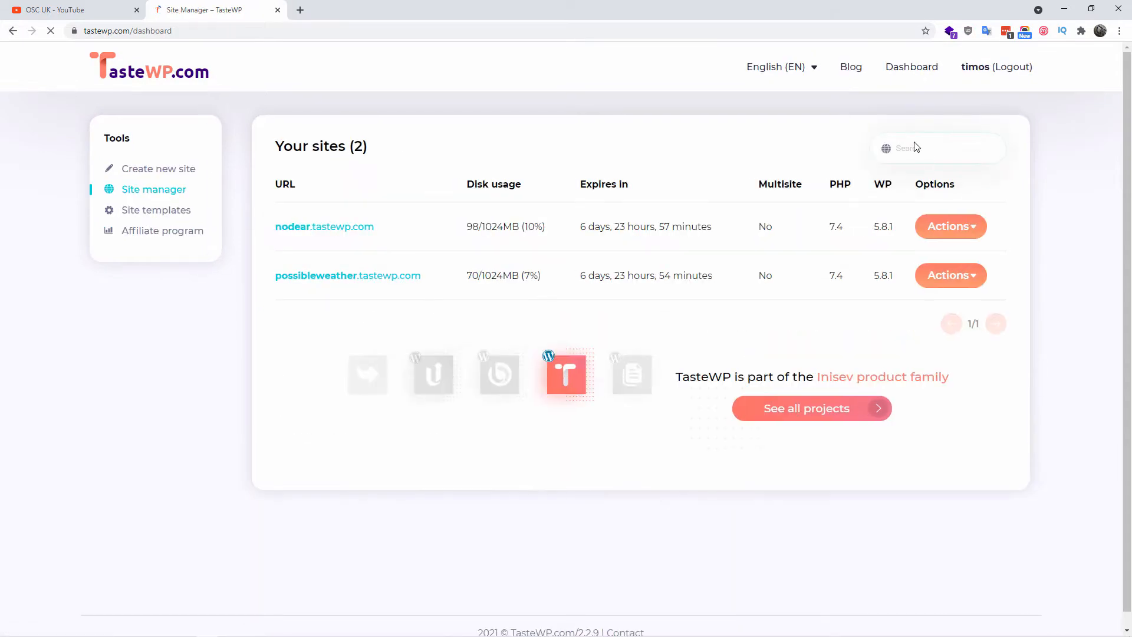
{"action": "left_click", "coordinate": [973, 227]}
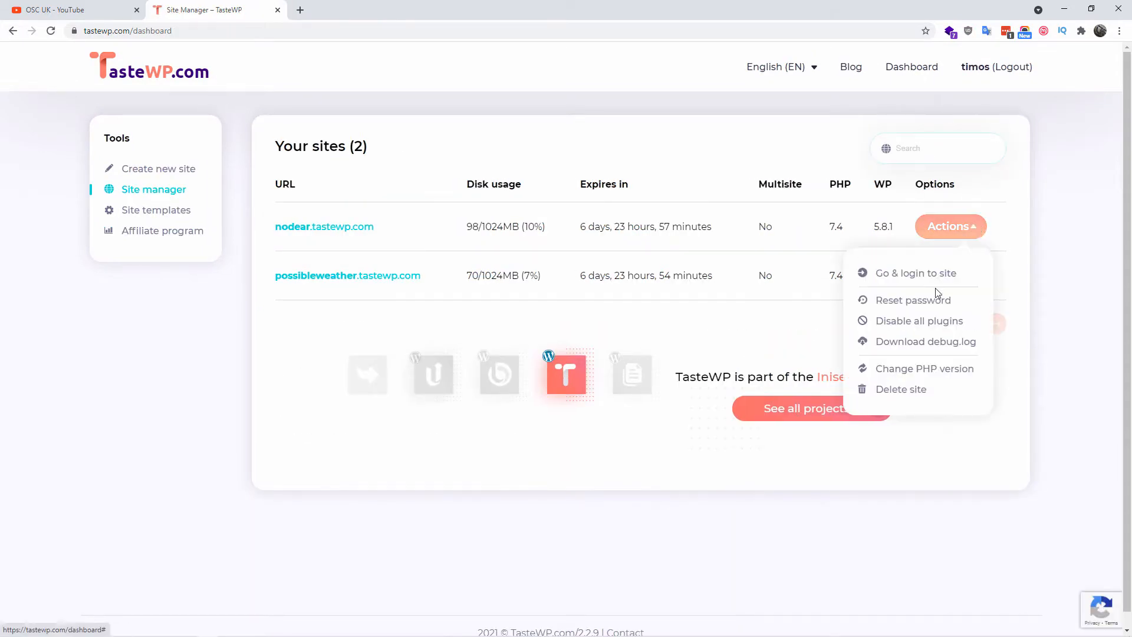
{"action": "left_click", "coordinate": [903, 281]}
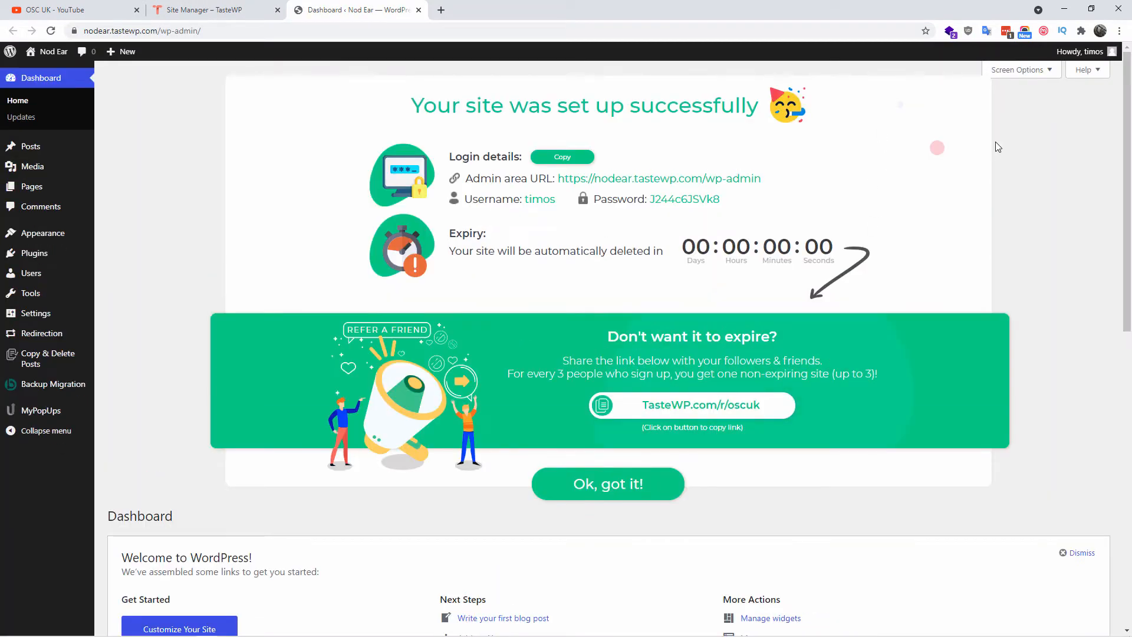
Look over the site's WordPress dashboard, the Backup Migration and MyPopUps plugin pages, and the expiry countdown.
{"action": "scroll", "coordinate": [752, 358], "scroll_direction": "down", "scroll_amount": 4}
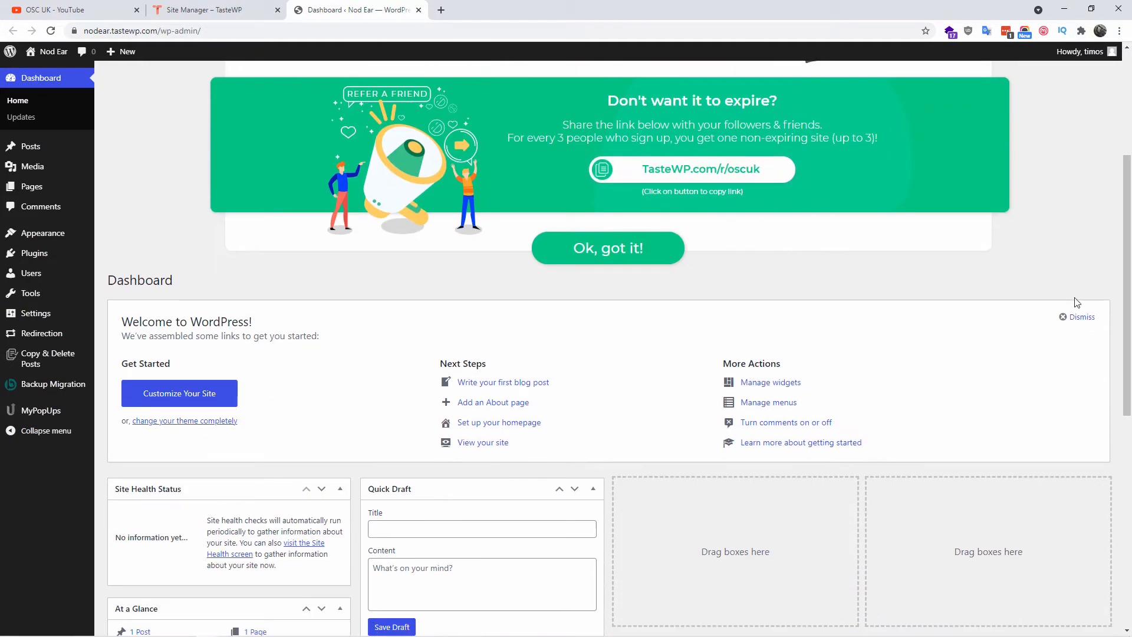
{"action": "left_click", "coordinate": [48, 393]}
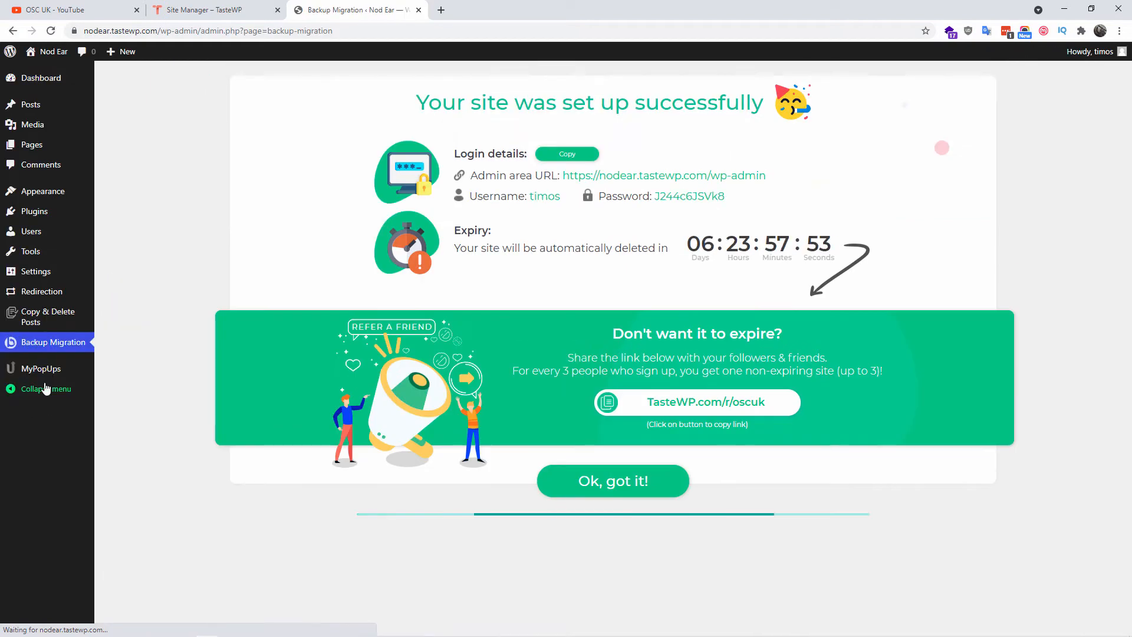
{"action": "left_click", "coordinate": [46, 371]}
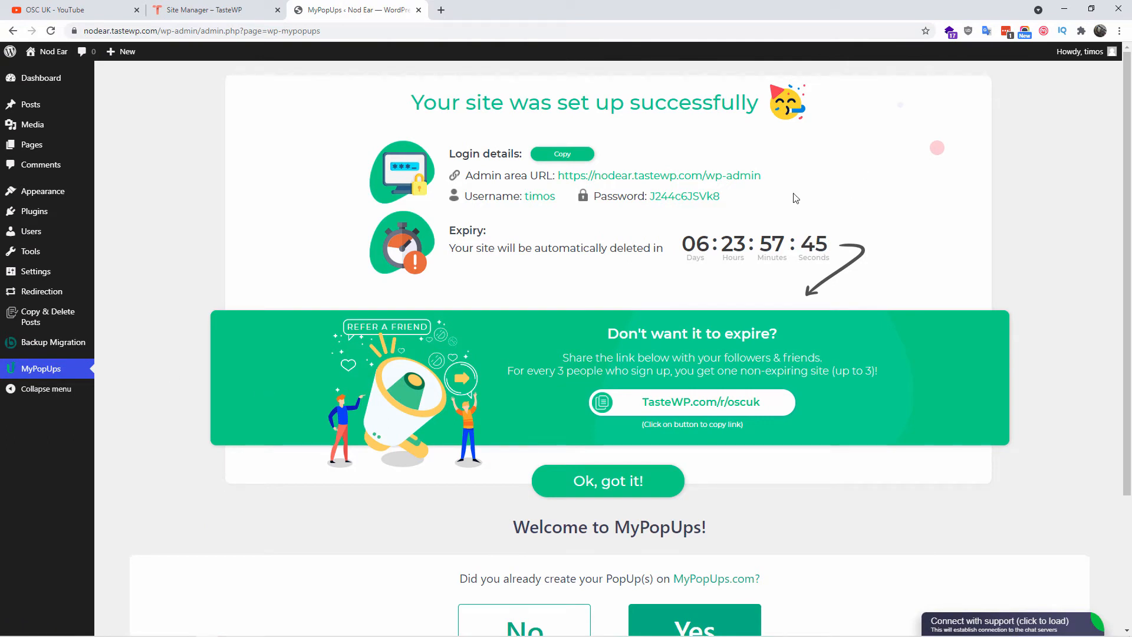
{"action": "left_click_drag", "start_coordinate": [680, 249], "coordinate": [858, 231]}
{"action": "left_click", "coordinate": [858, 231]}
{"action": "mouse_move", "coordinate": [72, 89]}
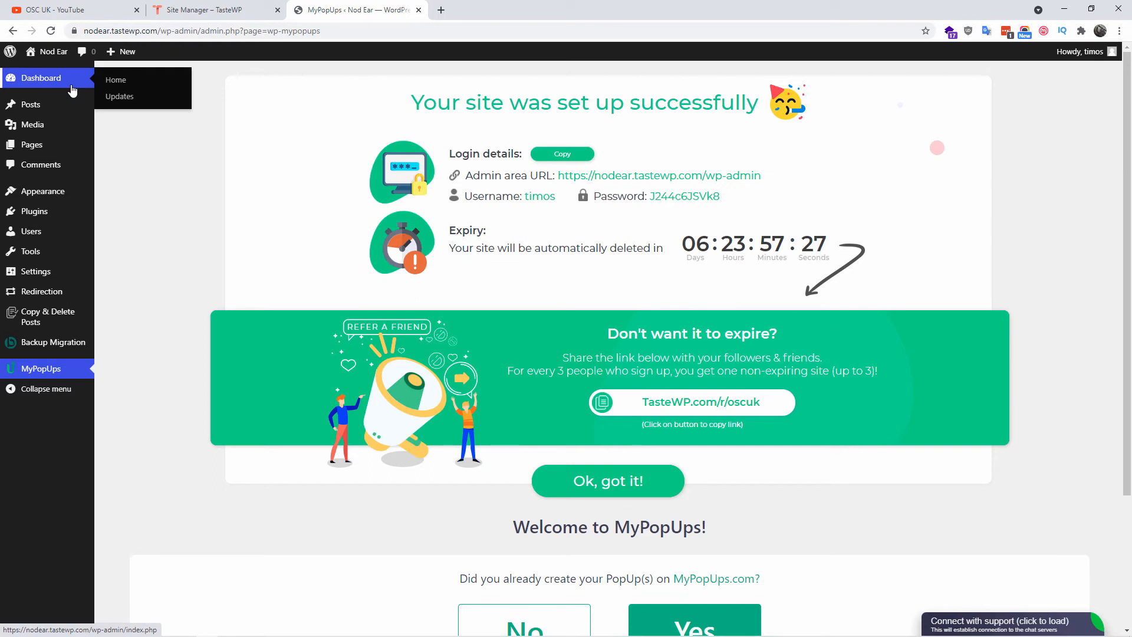
{"action": "mouse_move", "coordinate": [43, 140]}
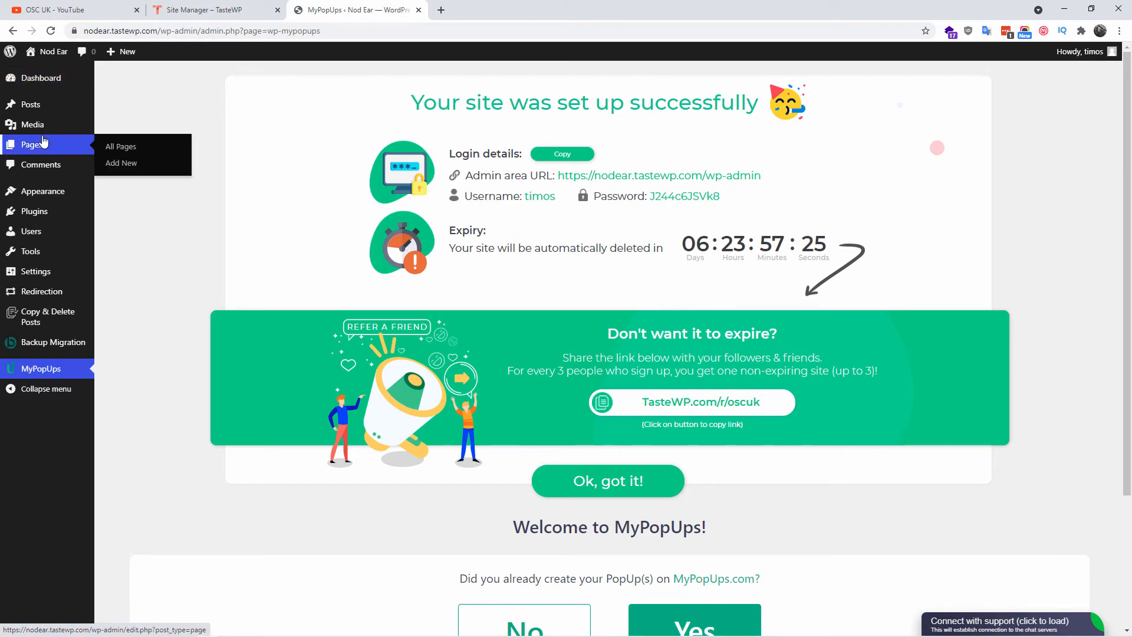
{"action": "mouse_move", "coordinate": [110, 56]}
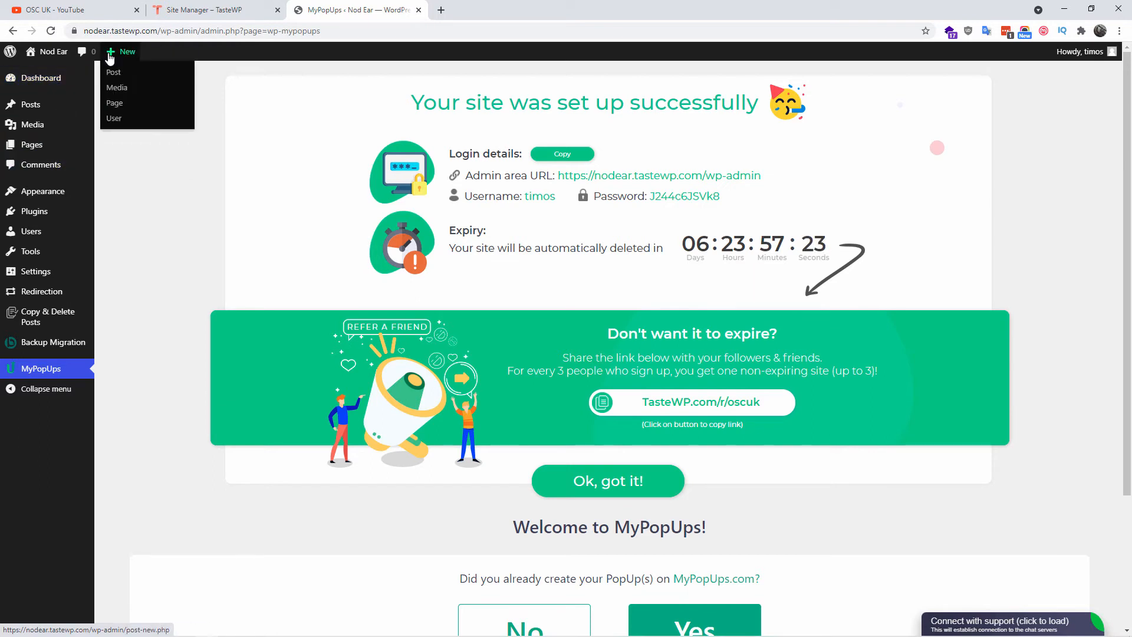